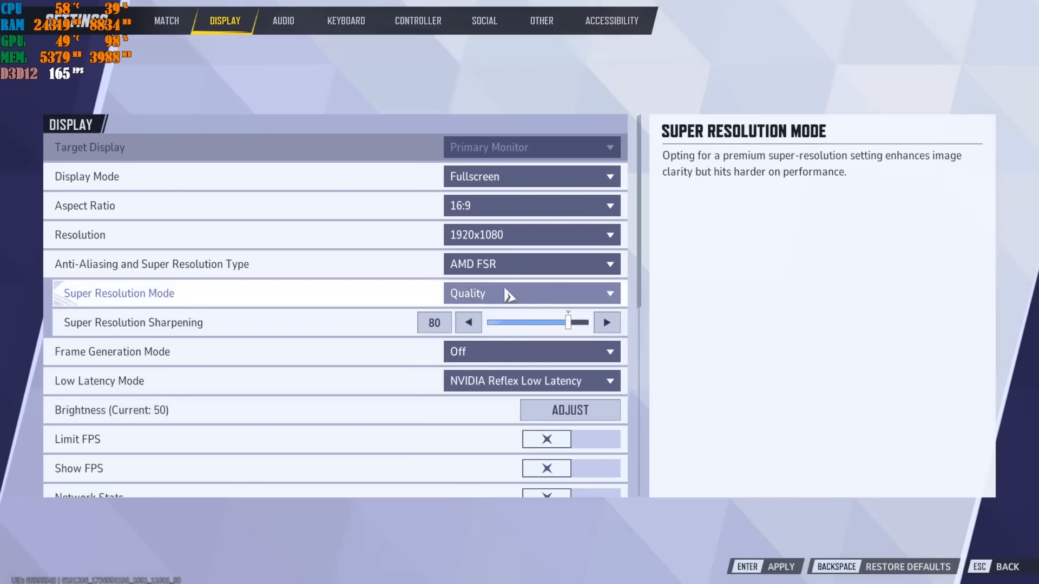
- Apply the pending AMD FSR display settings and return to the practice range
{"action": "key", "text": "Return"}
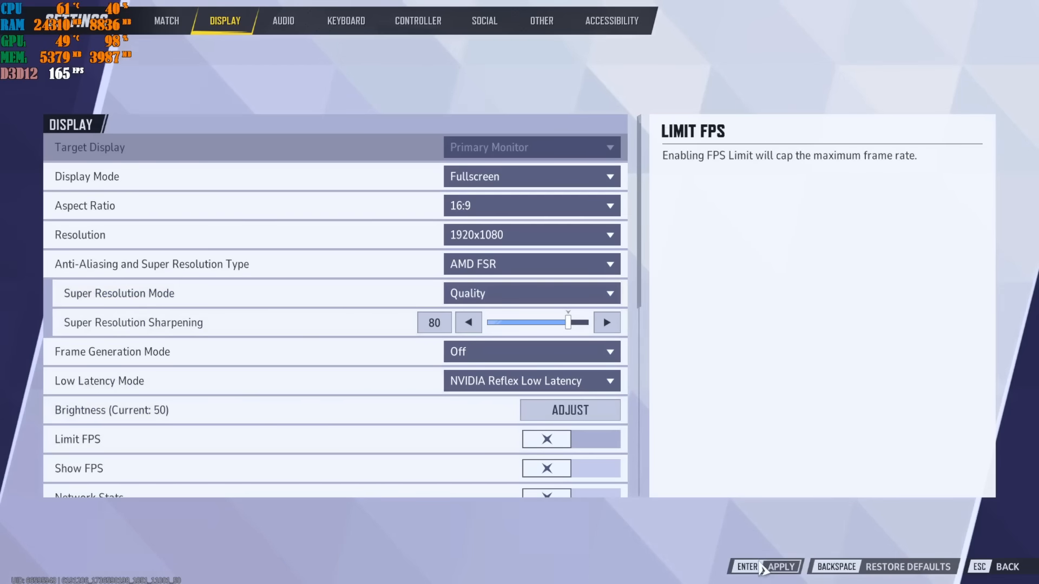
{"action": "key", "text": "Escape"}
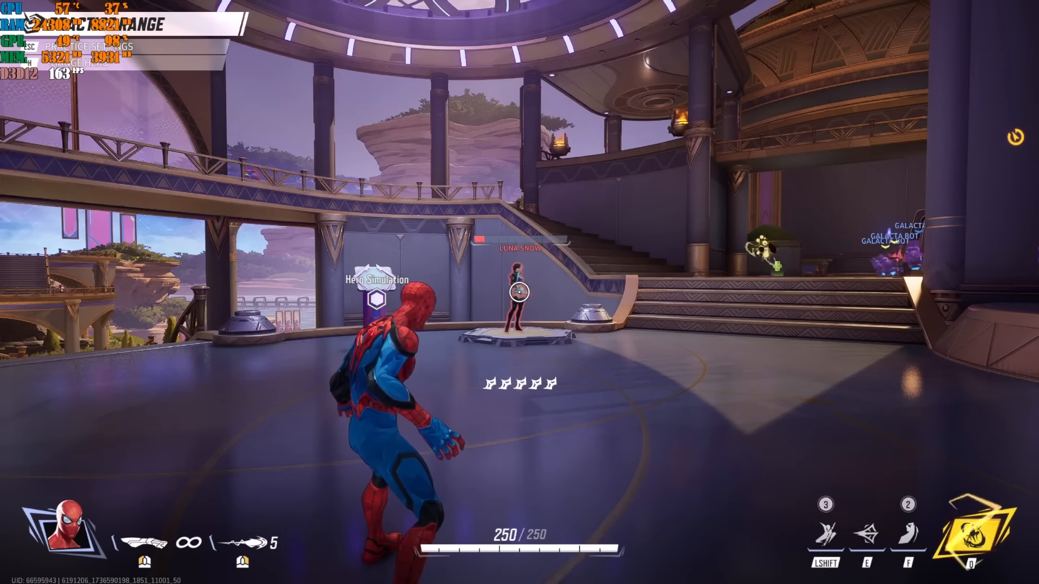
- Set Anti-Aliasing and Super Resolution Type to TAAU in the display settings, apply it and return to the practice range
{"action": "key", "text": "Escape"}
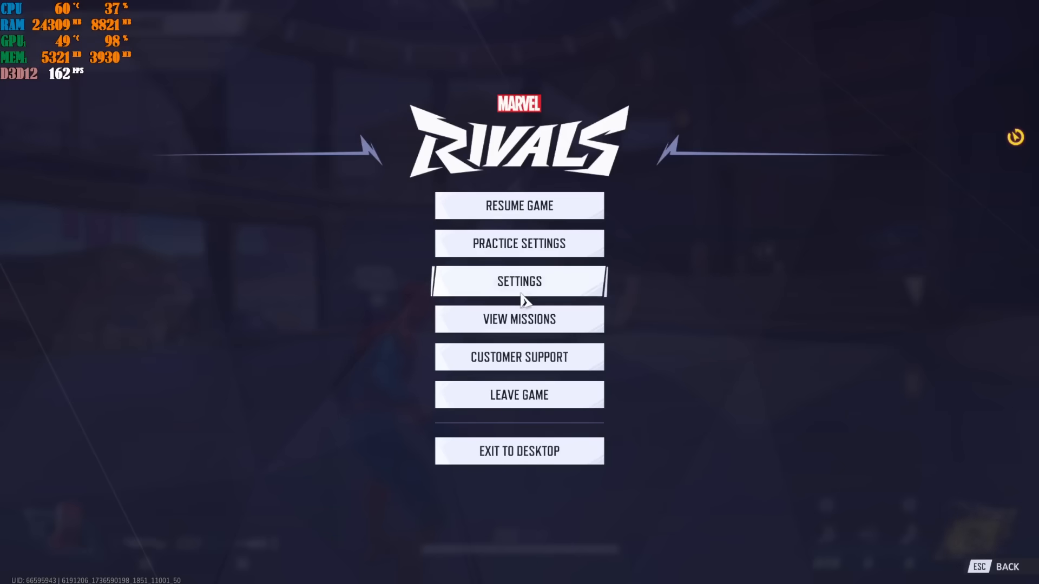
{"action": "left_click", "coordinate": [523, 297]}
{"action": "left_click", "coordinate": [548, 264]}
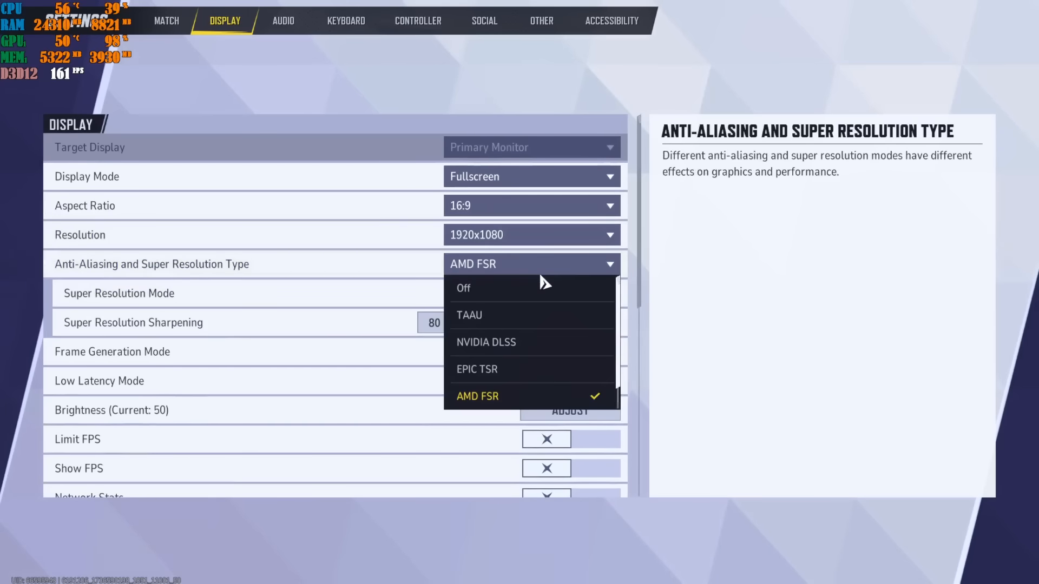
{"action": "left_click", "coordinate": [500, 319]}
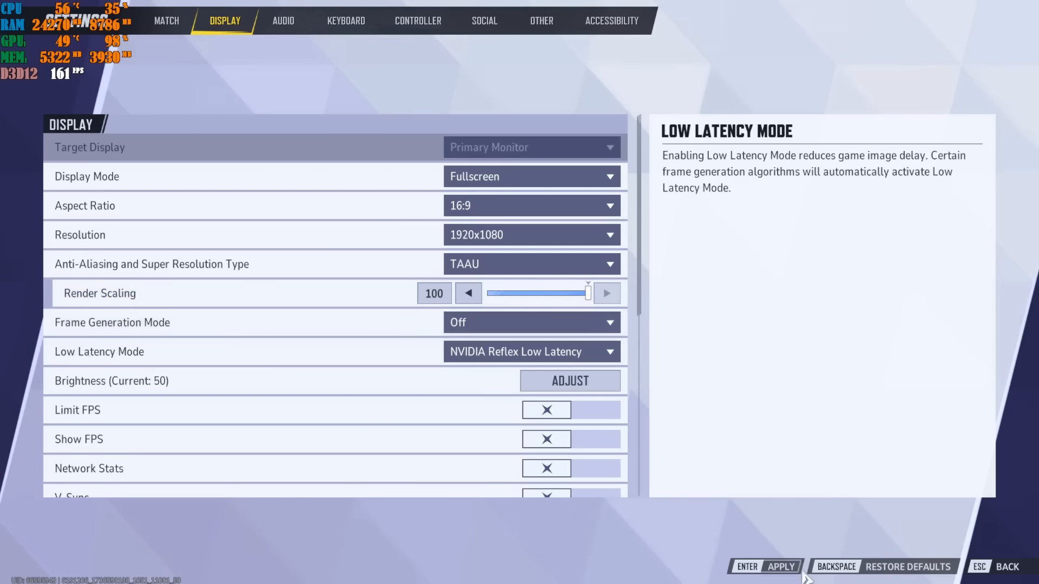
{"action": "key", "text": "Escape"}
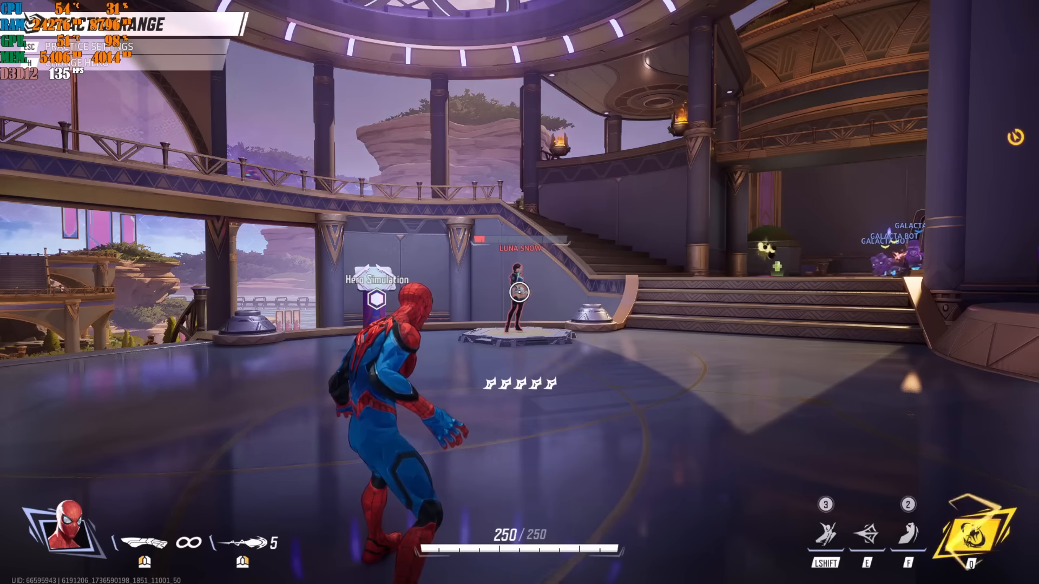
- Switch Anti-Aliasing and Super Resolution Type to NVIDIA DLSS in the display settings, apply it and return to the practice range
{"action": "key", "text": "Escape"}
{"action": "left_click", "coordinate": [520, 294]}
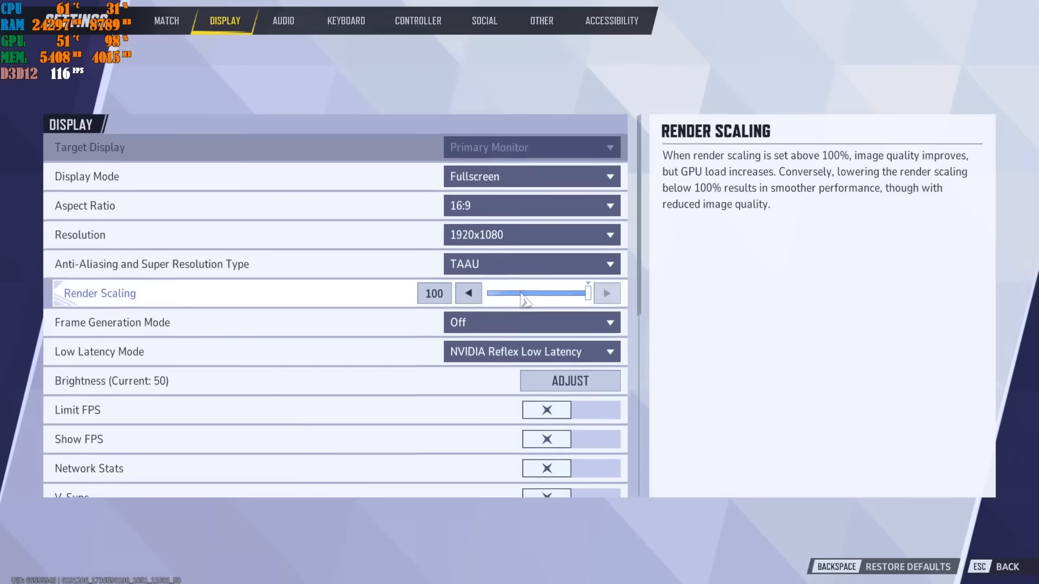
{"action": "left_click", "coordinate": [519, 268]}
{"action": "left_click", "coordinate": [508, 343]}
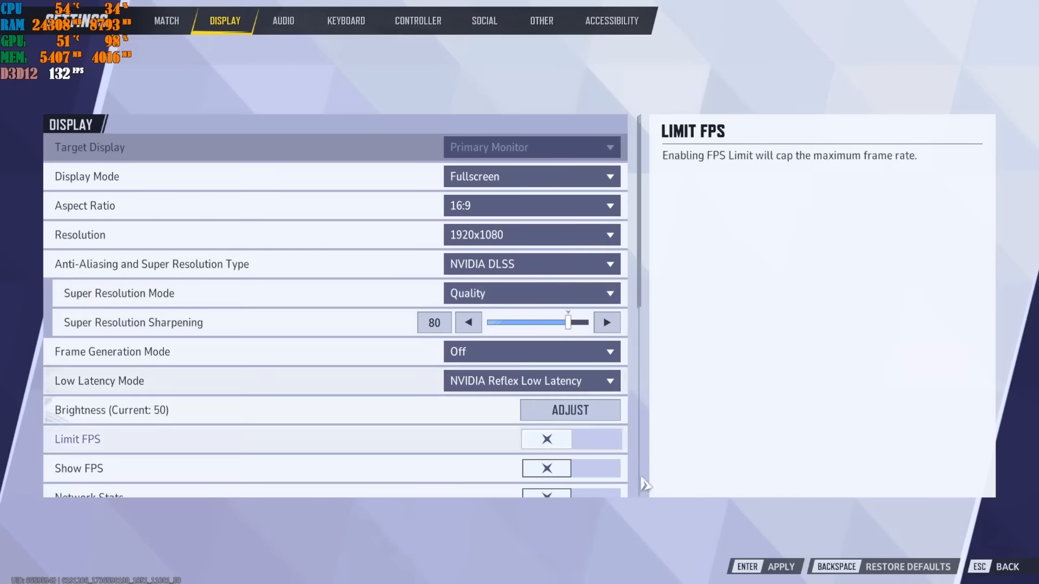
{"action": "key", "text": "Escape"}
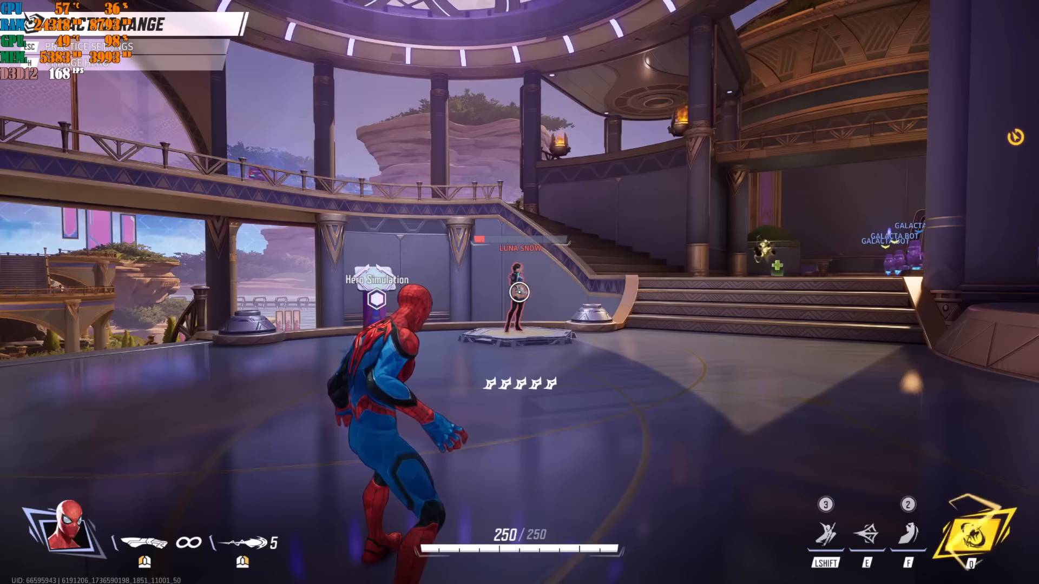
- Reopen the display settings and review the available Anti-Aliasing and Super Resolution Type options without changing the selection
{"action": "key", "text": "Escape"}
{"action": "left_click", "coordinate": [520, 290]}
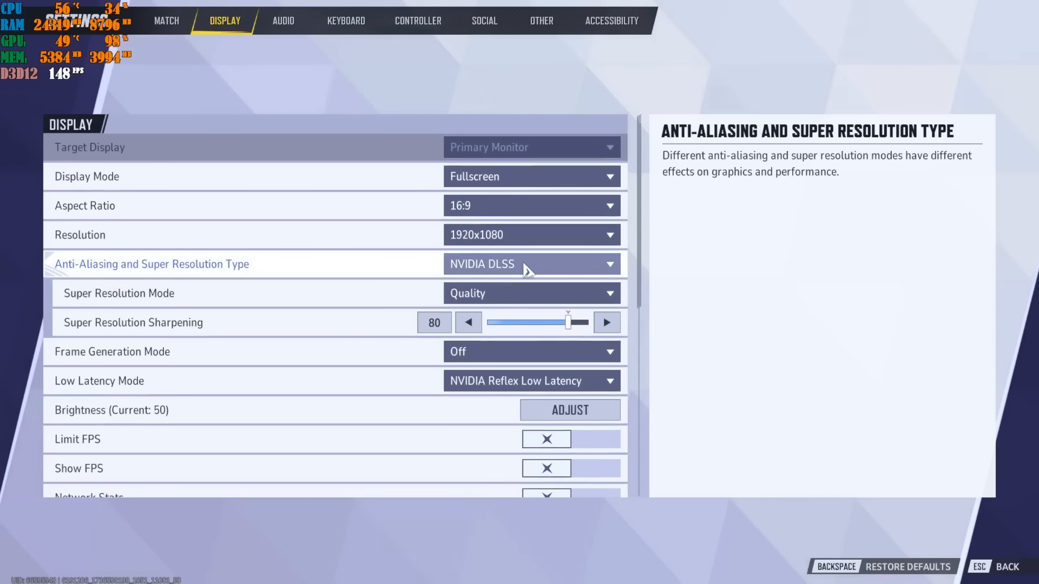
{"action": "left_click", "coordinate": [524, 273]}
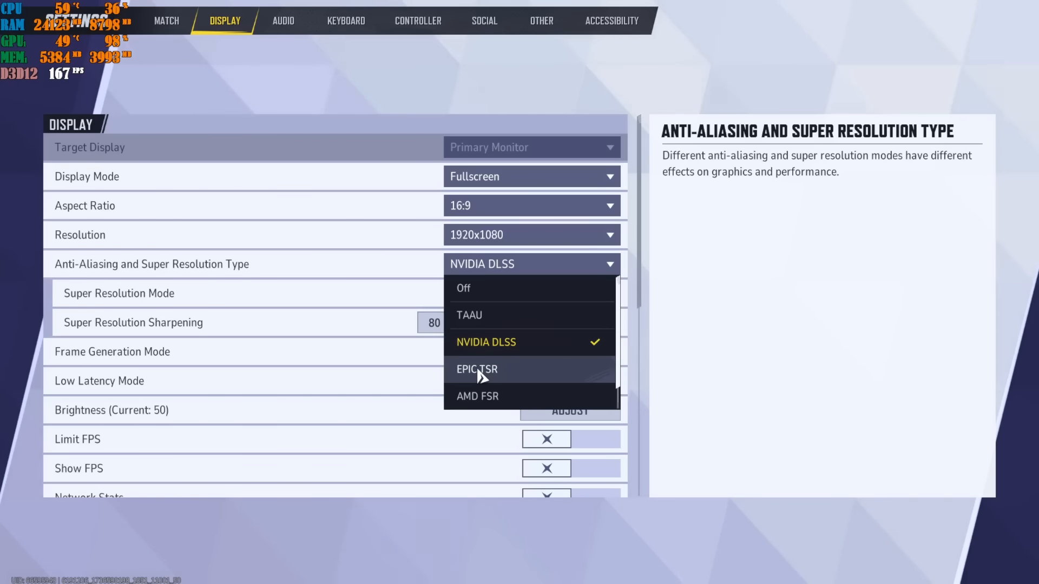
{"action": "left_click", "coordinate": [757, 353]}
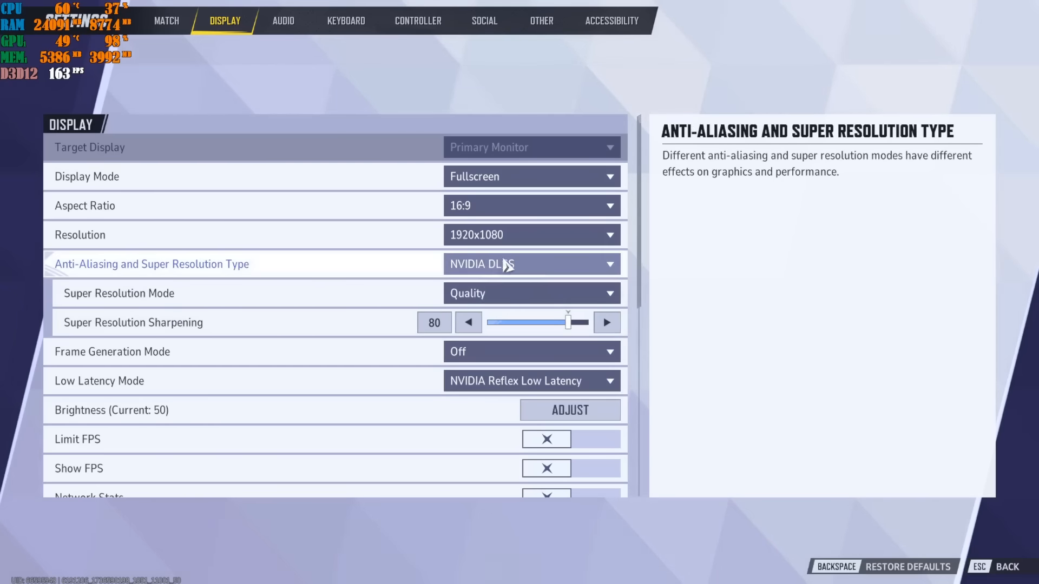
- Set Super Resolution Mode to Balanced, apply the change and return to the practice range
{"action": "left_click", "coordinate": [522, 295]}
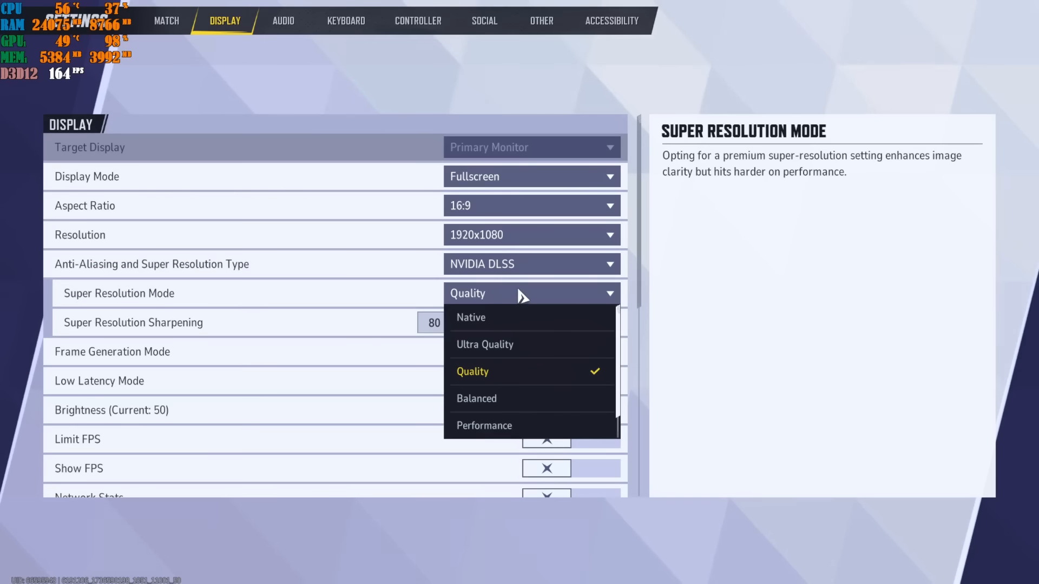
{"action": "left_click", "coordinate": [496, 401]}
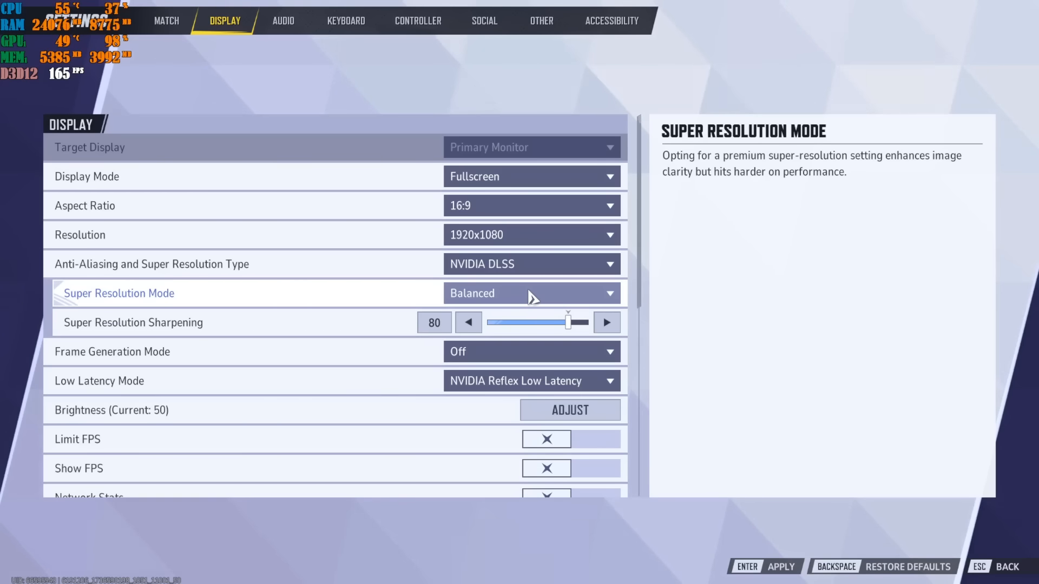
{"action": "left_click", "coordinate": [763, 568]}
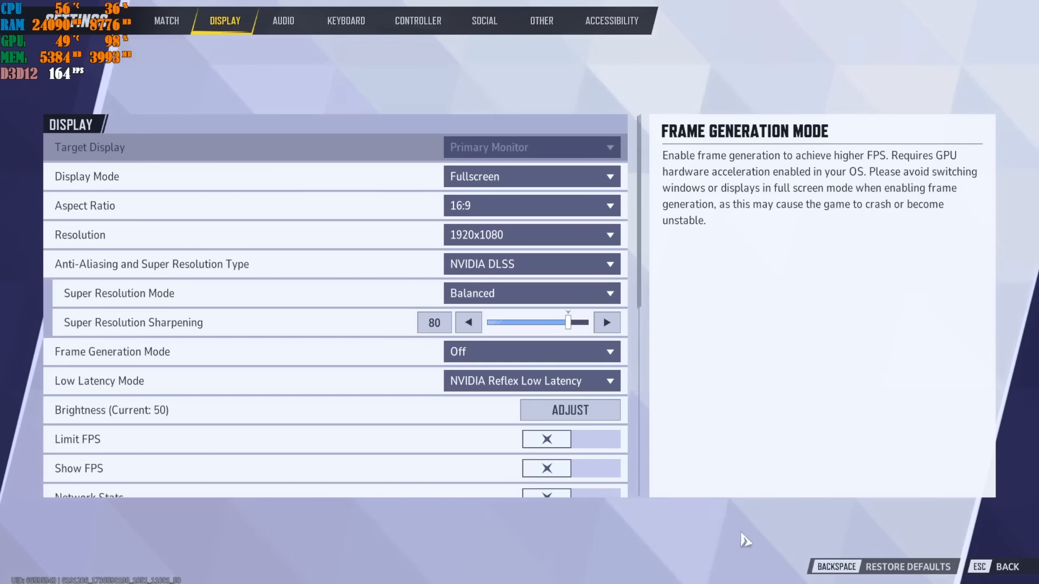
{"action": "key", "text": "Escape"}
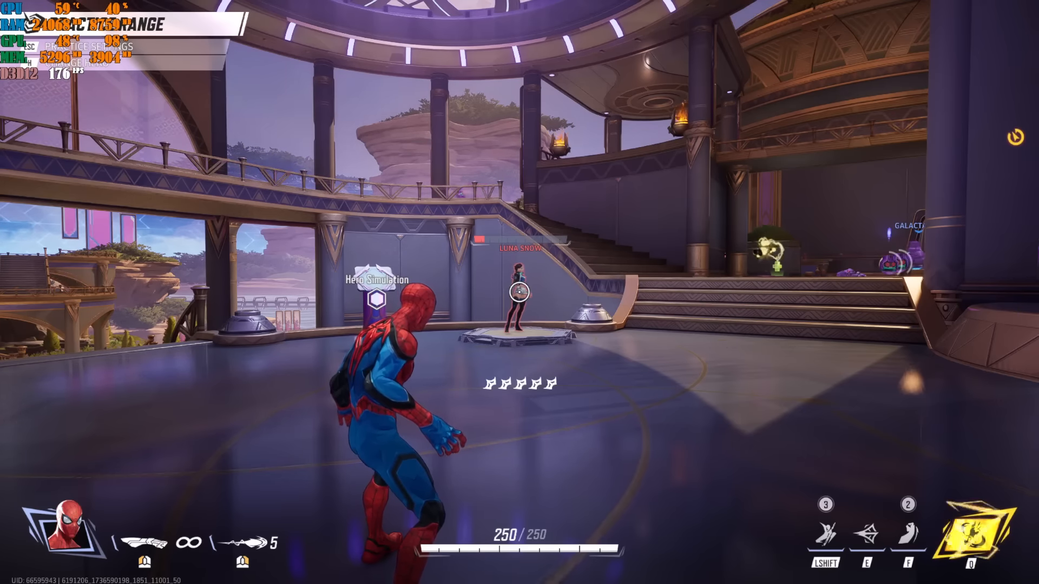
- Set Super Resolution Mode to Performance in the display settings, apply it and return to the practice range
{"action": "key", "text": "Escape"}
{"action": "left_click", "coordinate": [521, 293]}
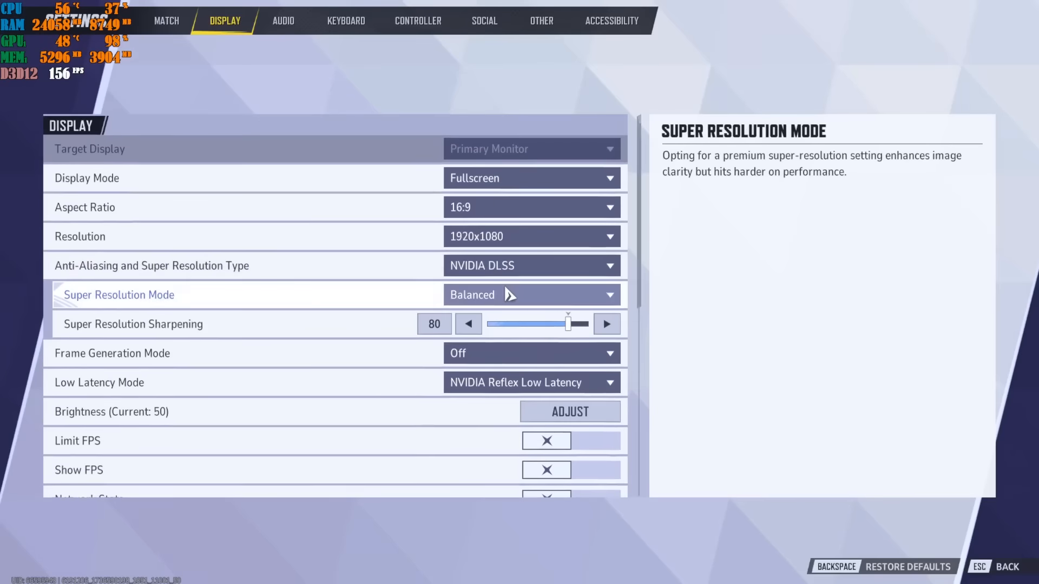
{"action": "left_click", "coordinate": [502, 295]}
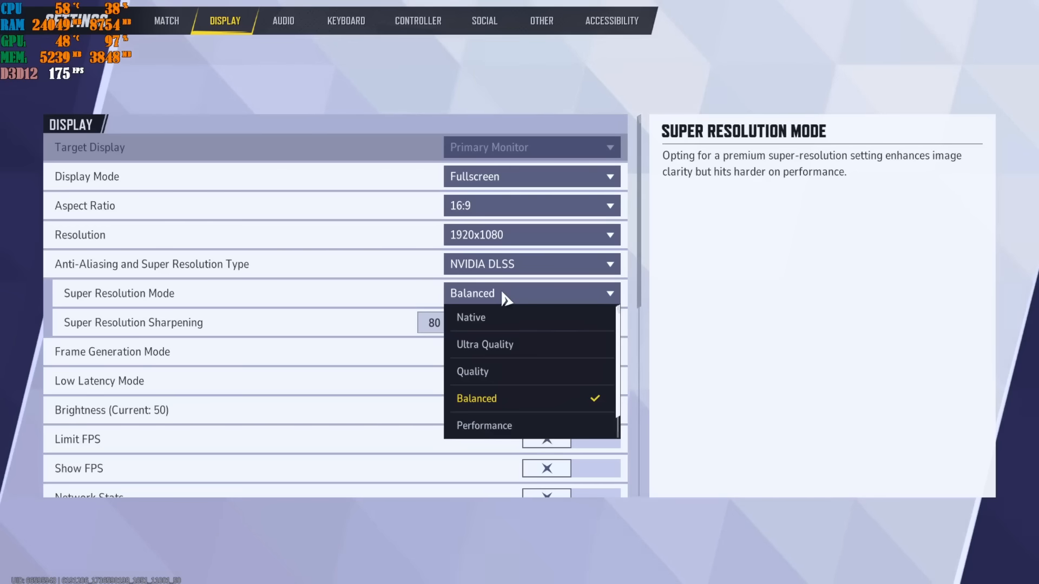
{"action": "left_click", "coordinate": [501, 426]}
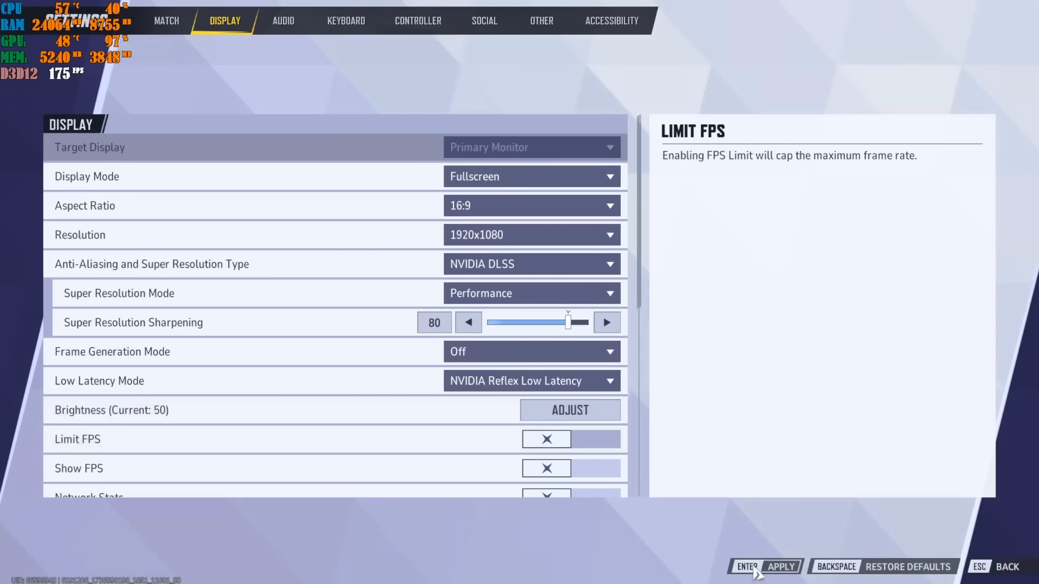
{"action": "left_click", "coordinate": [768, 566]}
{"action": "key", "text": "Escape"}
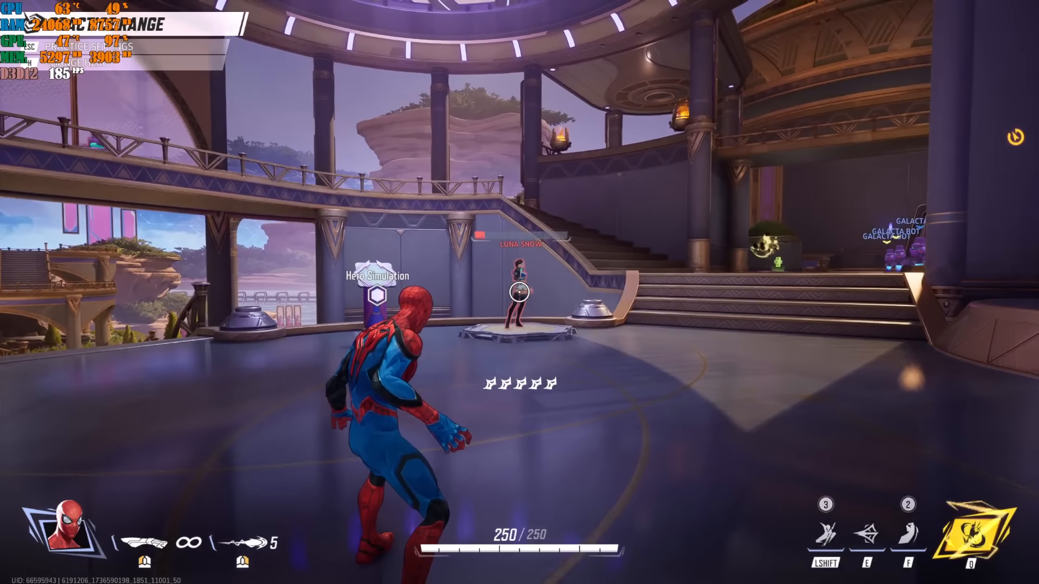
- Reopen the display settings, set Super Resolution Mode to Quality and apply the change
{"action": "key", "text": "Escape"}
{"action": "left_click", "coordinate": [521, 291]}
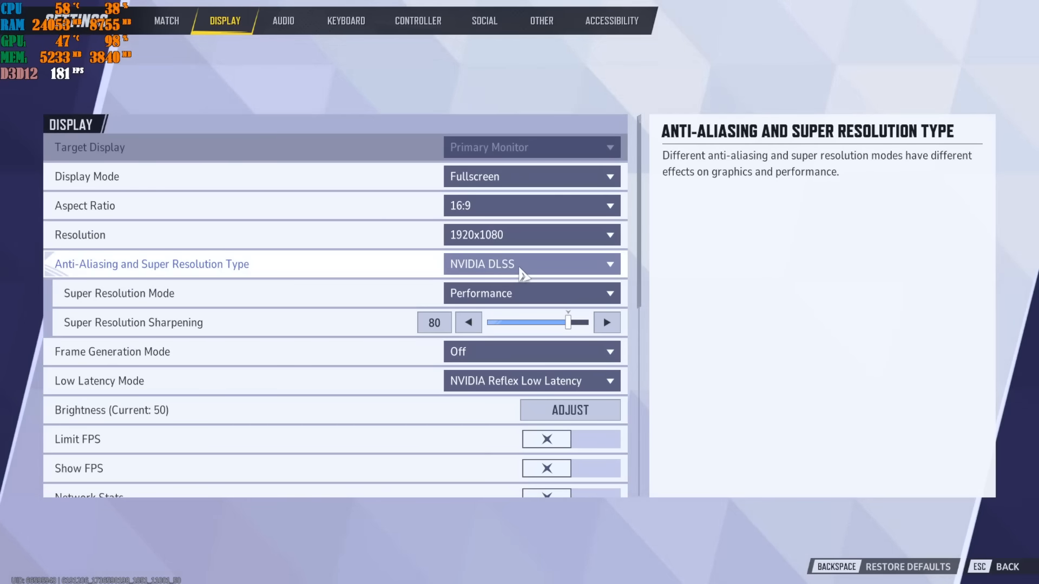
{"action": "left_click", "coordinate": [524, 295]}
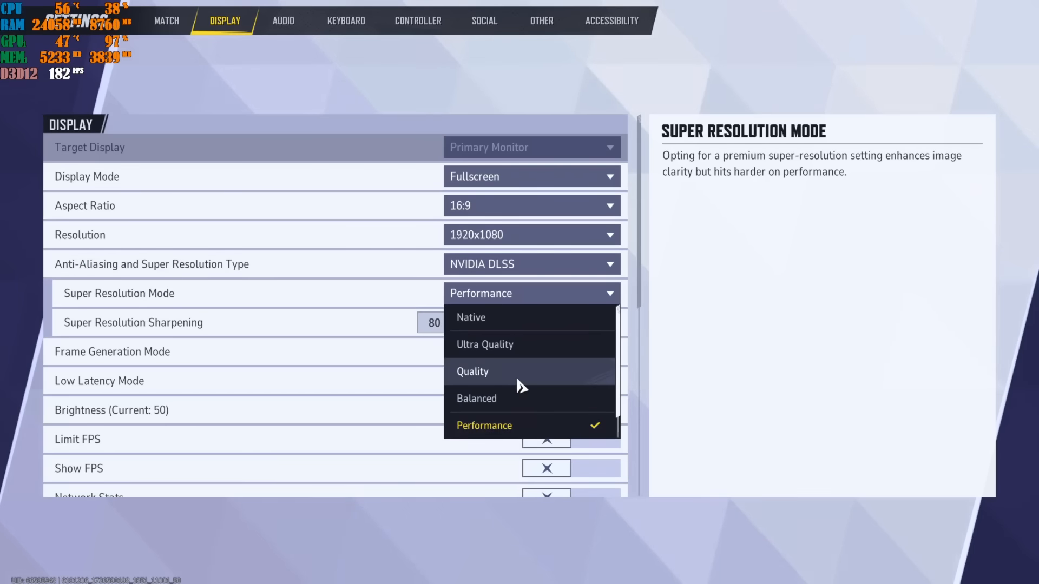
{"action": "key", "text": "Escape"}
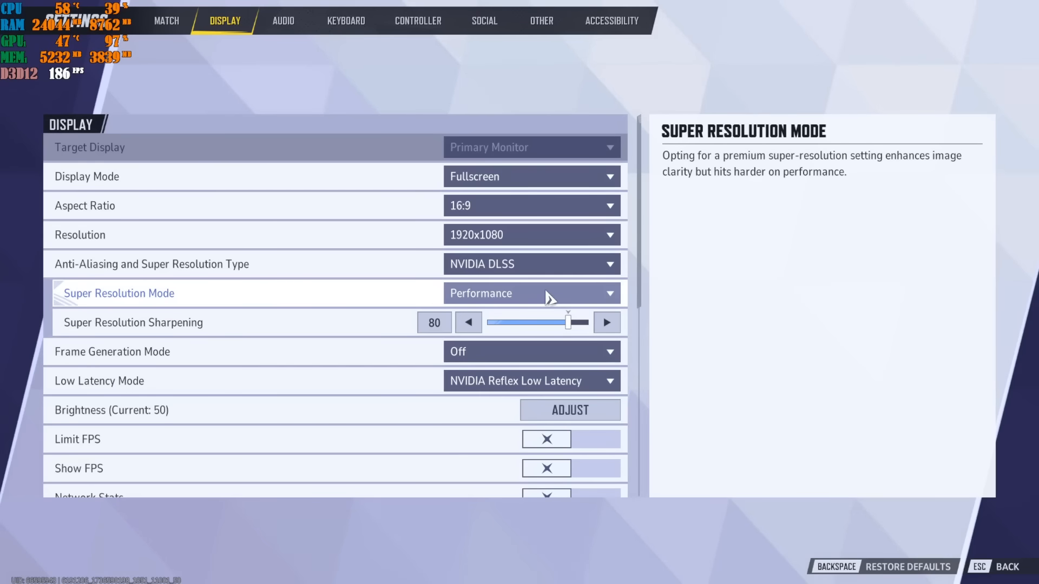
{"action": "left_click", "coordinate": [547, 296]}
{"action": "left_click", "coordinate": [516, 371]}
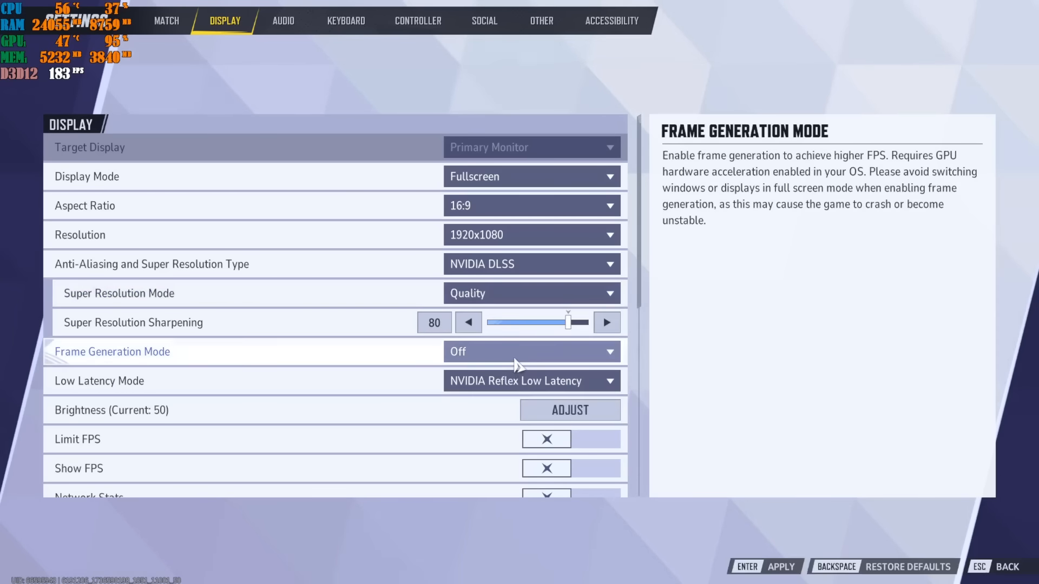
{"action": "left_click", "coordinate": [771, 566]}
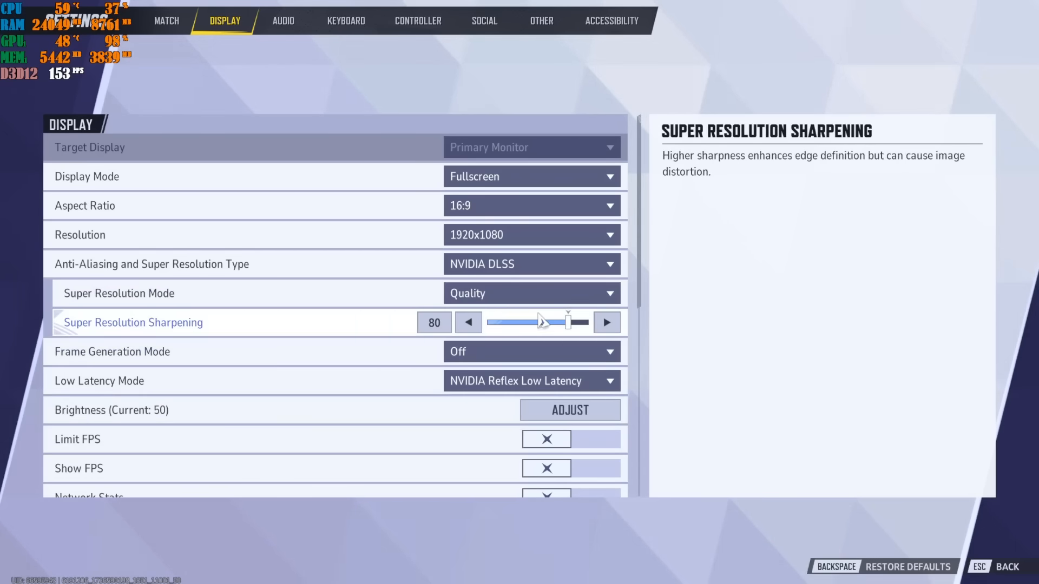
- Review the Frame Generation Mode options and select Off
{"action": "scroll", "coordinate": [541, 347], "scroll_direction": "down", "scroll_amount": 1}
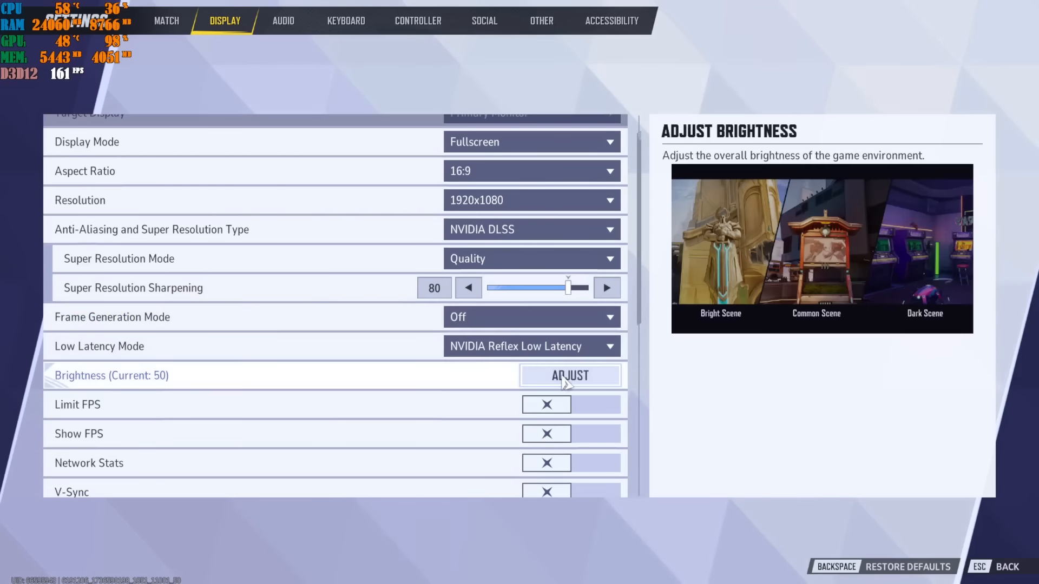
{"action": "left_click", "coordinate": [527, 323]}
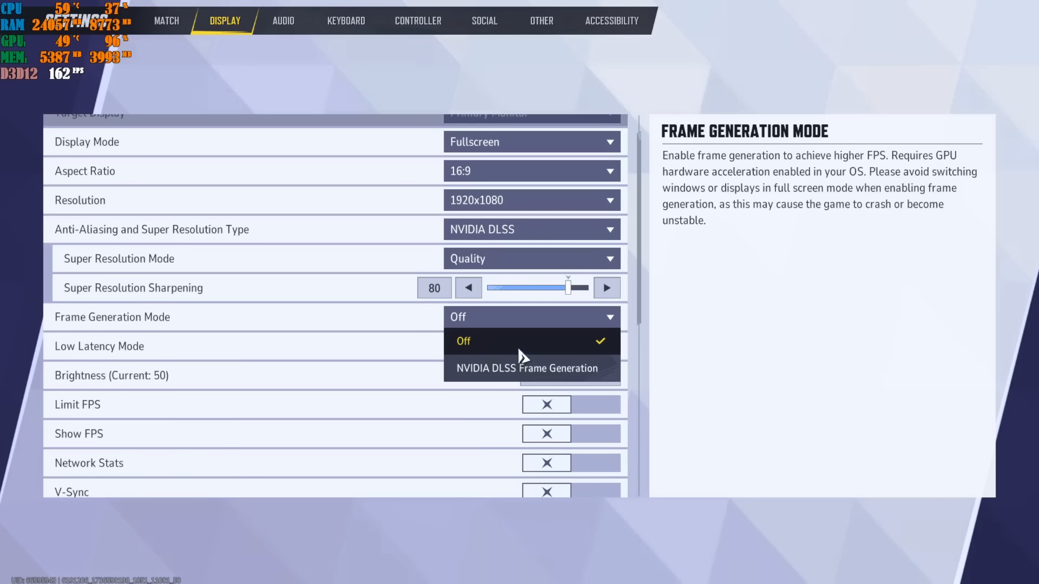
{"action": "left_click", "coordinate": [501, 342]}
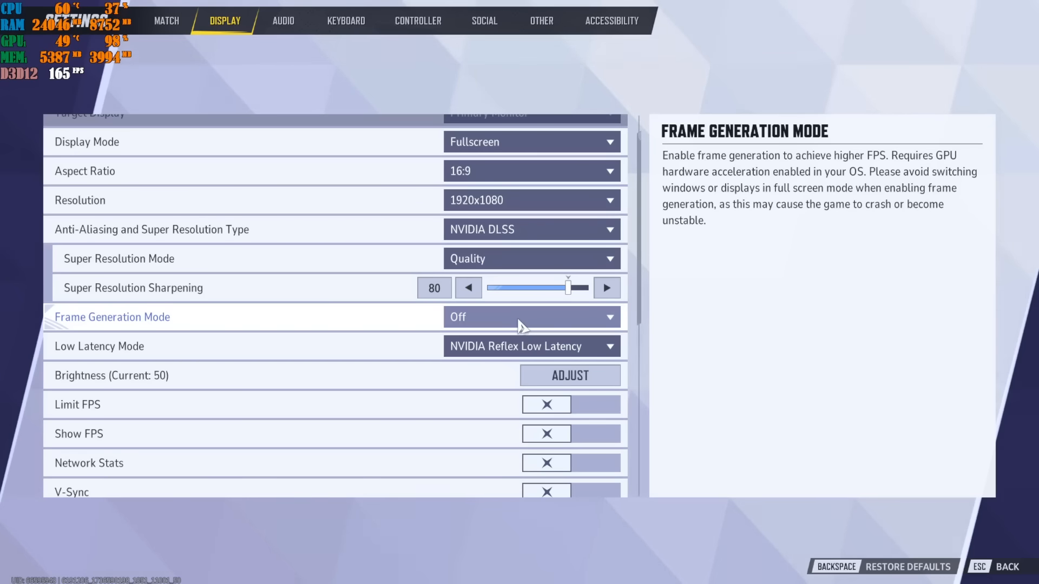
- Set Low Latency Mode to Off, apply the change and return to the practice range
{"action": "left_click", "coordinate": [526, 354]}
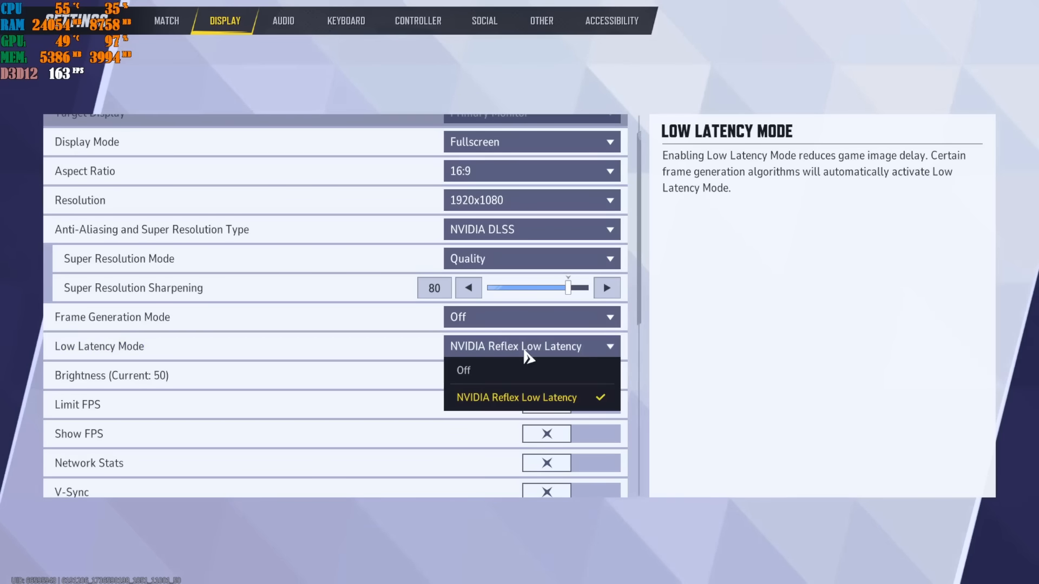
{"action": "left_click", "coordinate": [503, 371]}
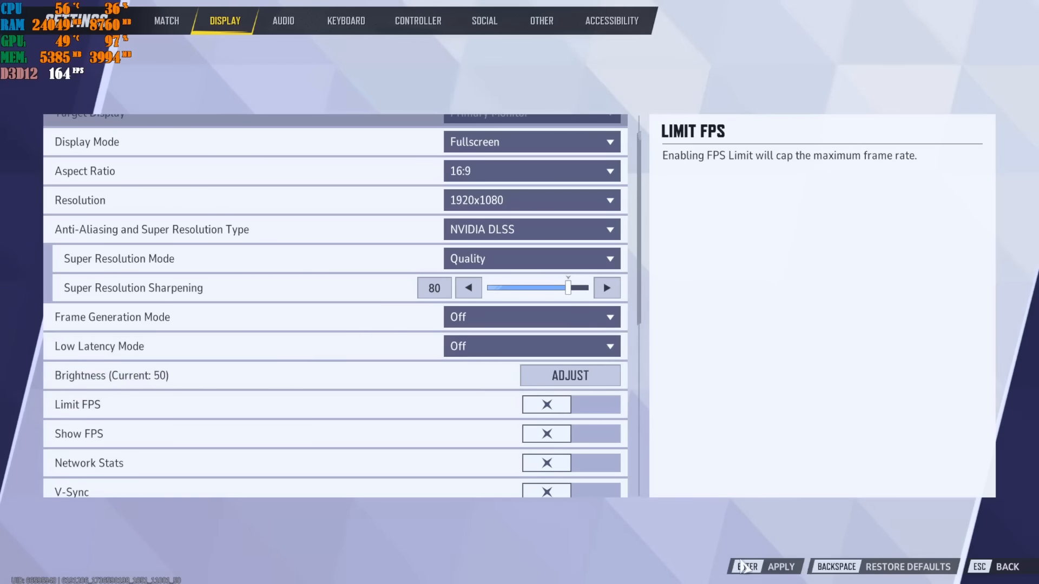
{"action": "left_click", "coordinate": [749, 565]}
{"action": "key", "text": "Escape"}
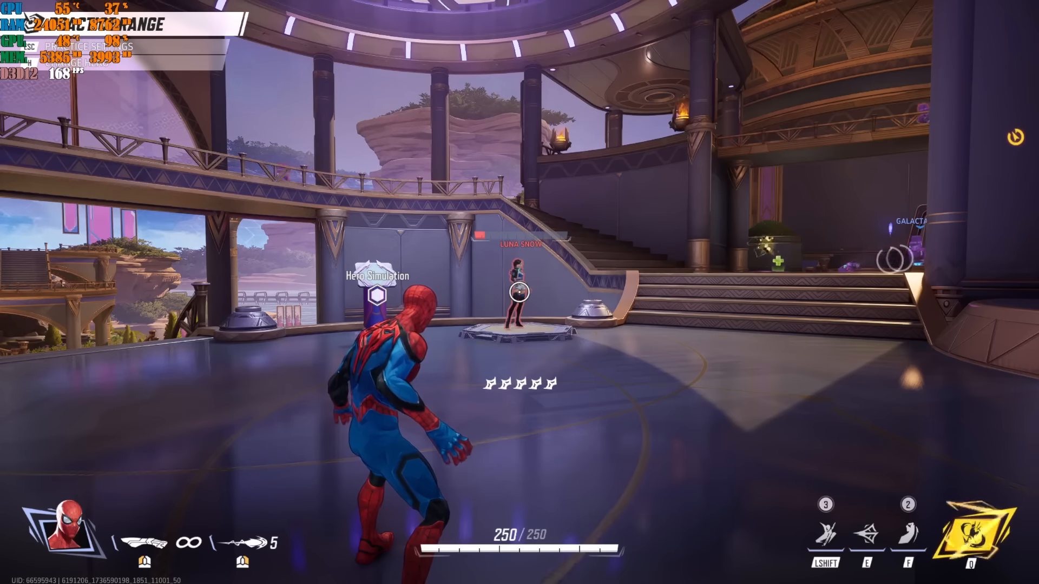
- Set Low Latency Mode to NVIDIA Reflex Low Latency in the display settings, apply it and return to the practice range
{"action": "key", "text": "Escape"}
{"action": "left_click", "coordinate": [521, 295]}
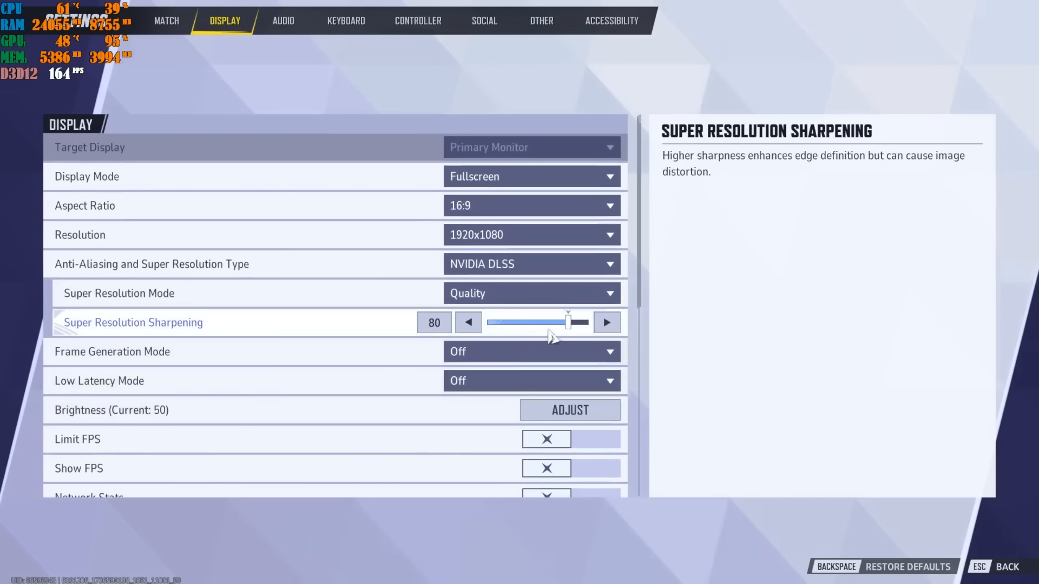
{"action": "left_click", "coordinate": [561, 381]}
{"action": "left_click", "coordinate": [536, 435]}
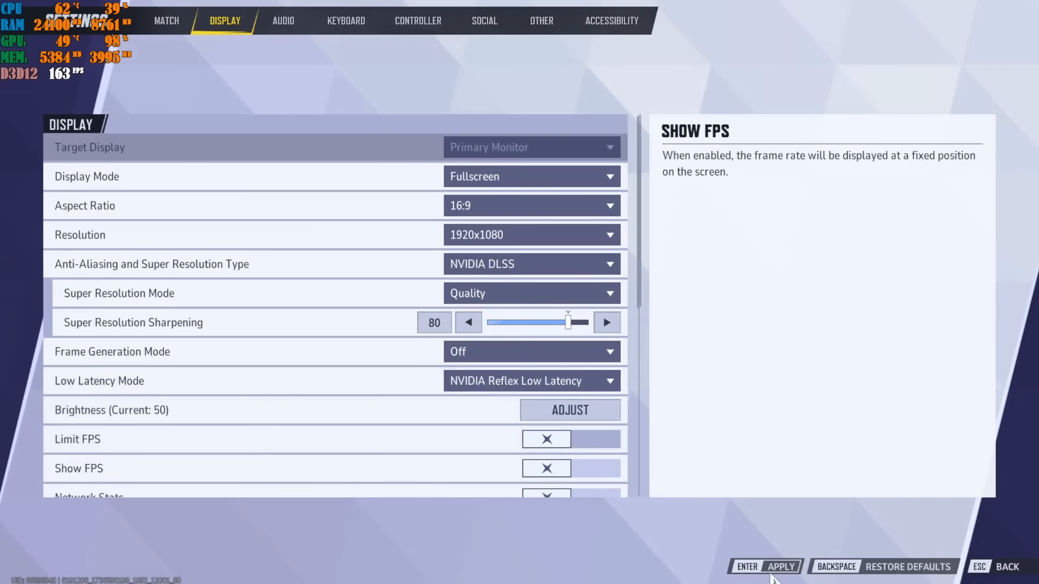
{"action": "key", "text": "Escape"}
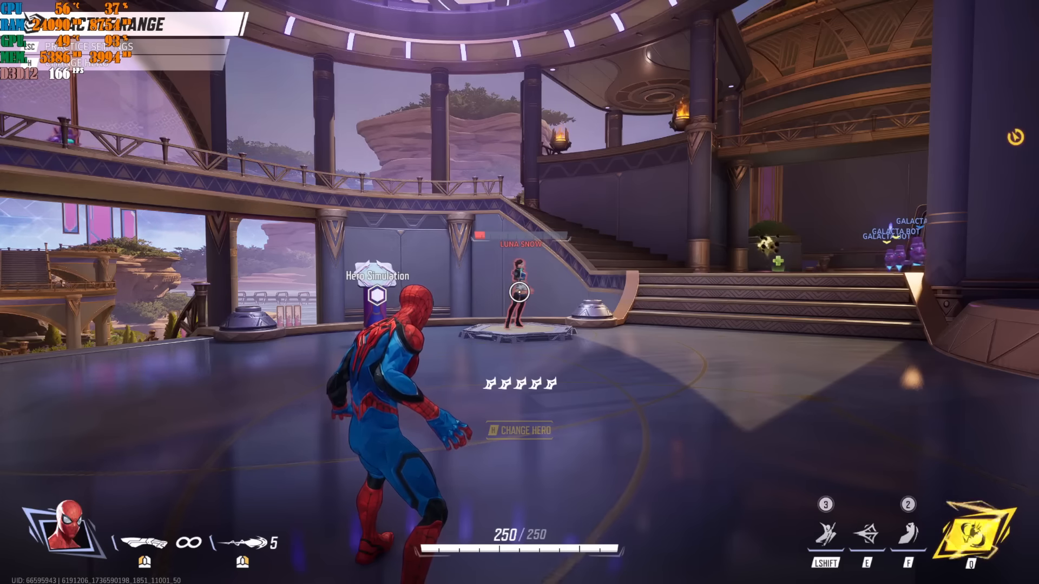
- Reopen the display settings, review the Low Latency Mode options without changing them and return to the practice range
{"action": "key", "text": "Escape"}
{"action": "left_click", "coordinate": [523, 289]}
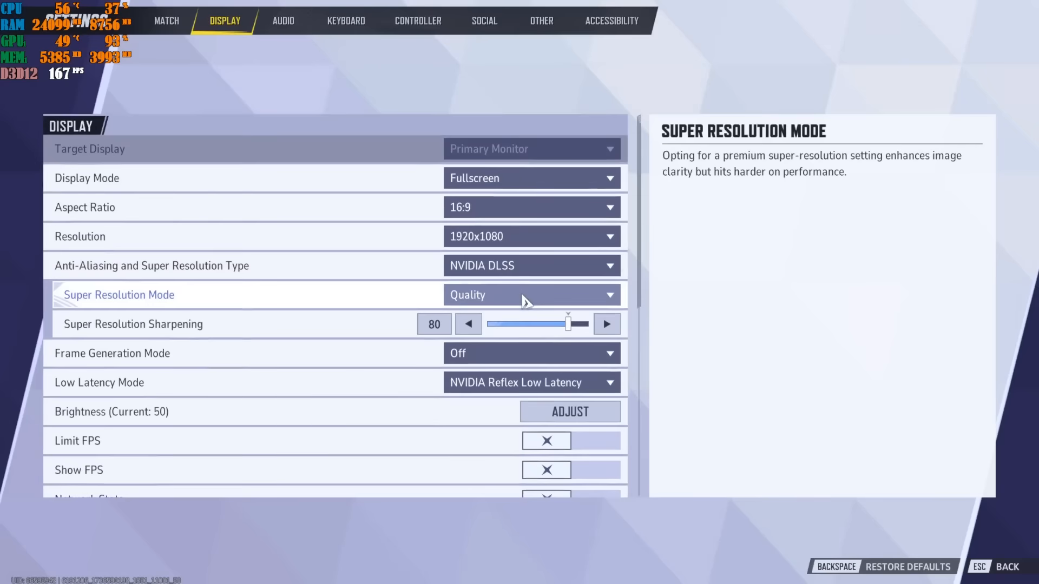
{"action": "left_click", "coordinate": [546, 382]}
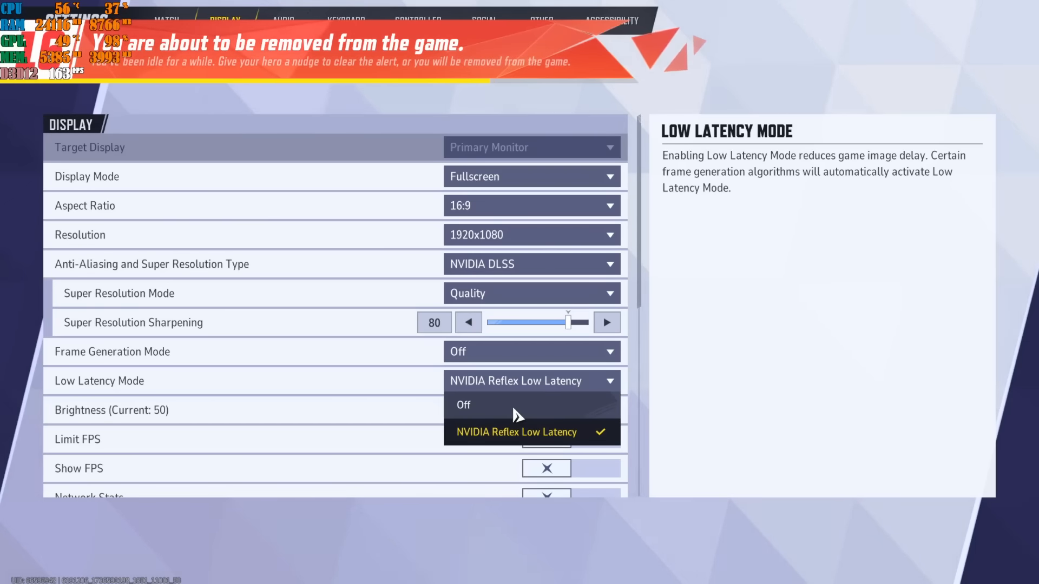
{"action": "key", "text": "Escape"}
{"action": "key", "text": "Escape"}
- Swing and run Spider-Man around the practice range to check the frame rate with NVIDIA Reflex Low Latency active
{"action": "key", "text": "shift"}
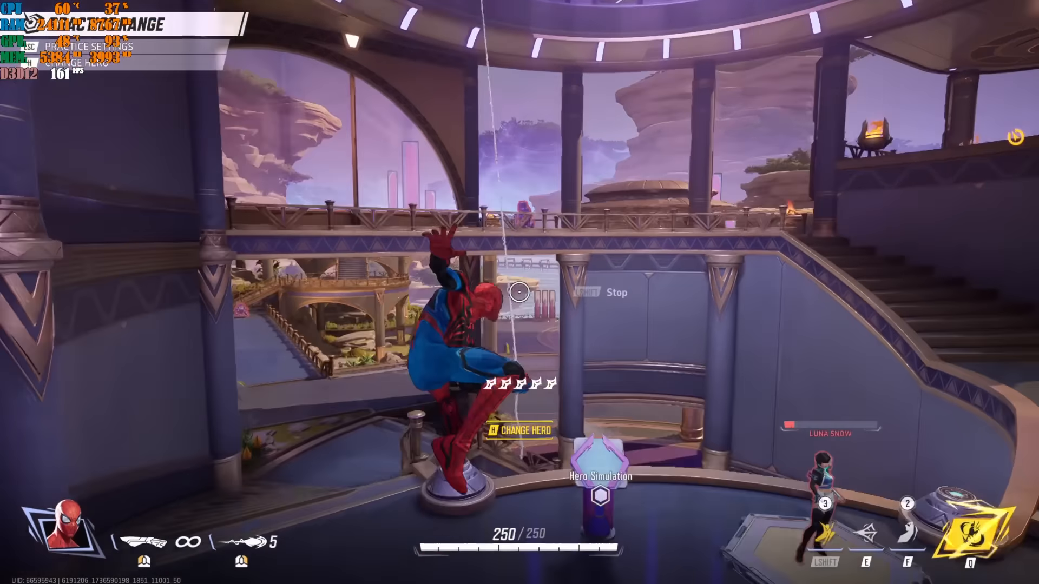
{"action": "key", "text": "w"}
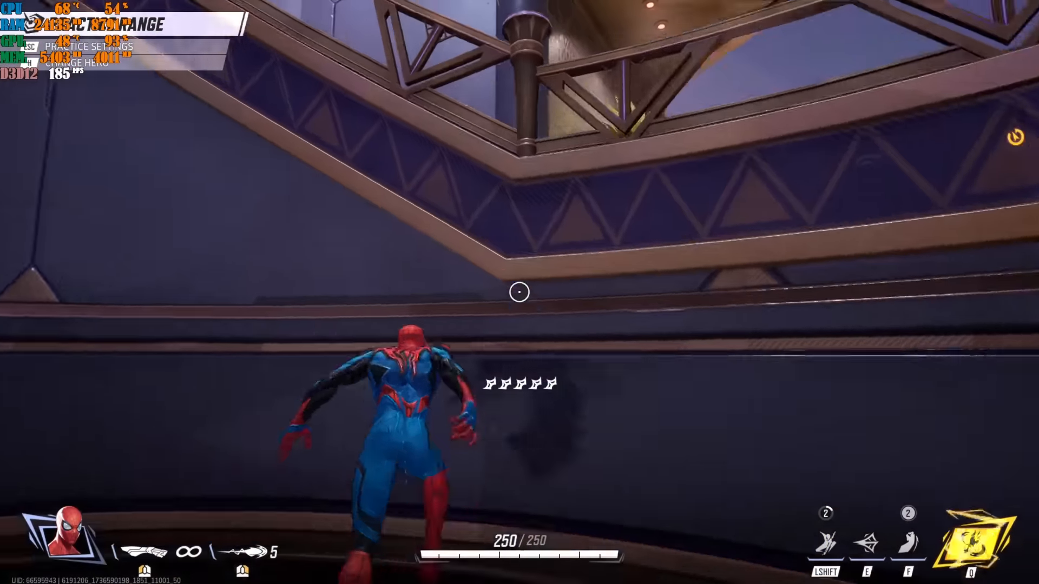
{"action": "key", "text": "space"}
{"action": "key", "text": "w"}
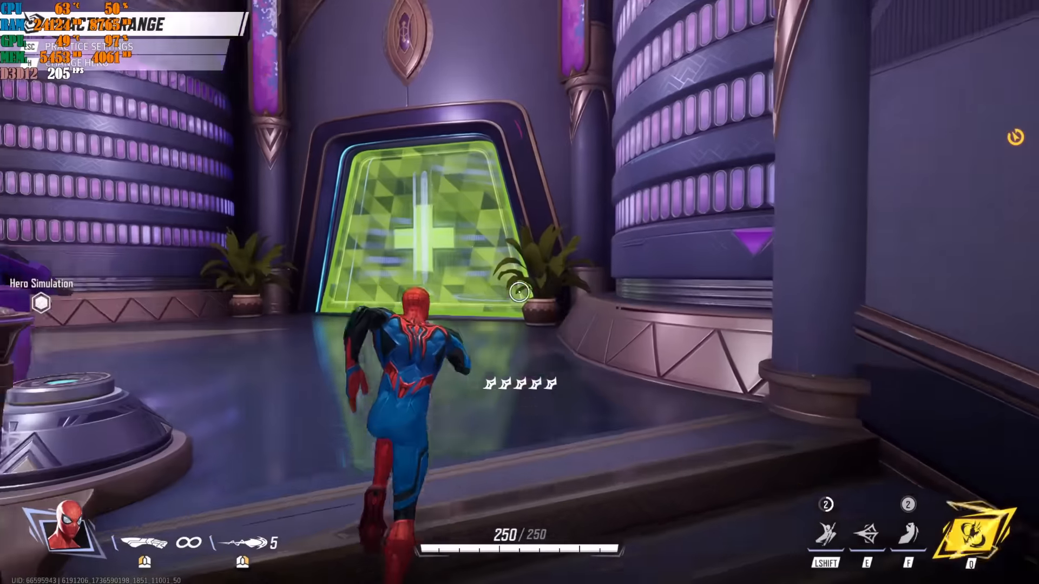
{"action": "key", "text": "d"}
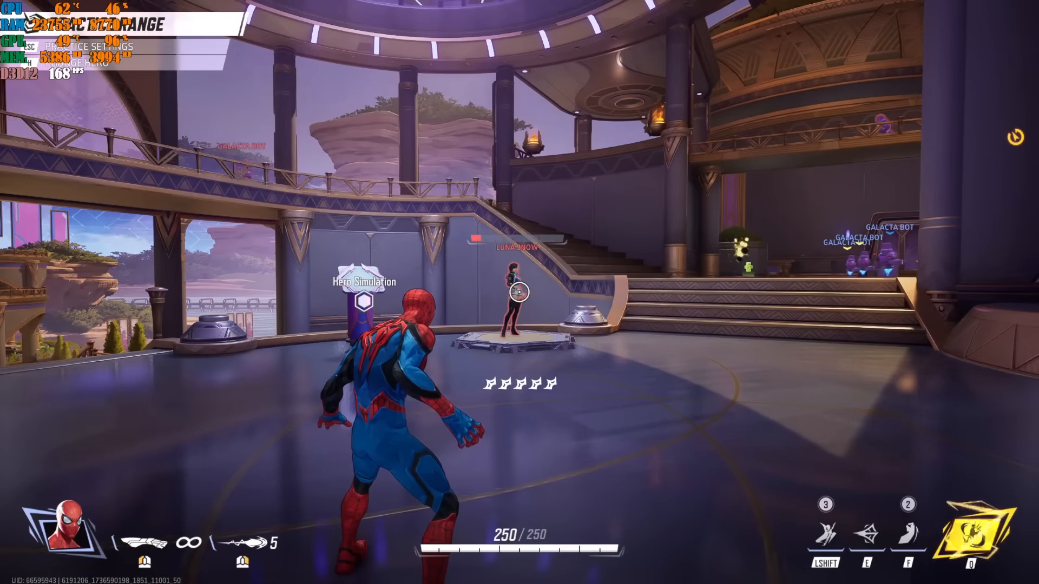
- Set Low Latency Mode to Off in the display settings, apply the change and return to the practice range
{"action": "key", "text": "Escape"}
{"action": "left_click", "coordinate": [524, 293]}
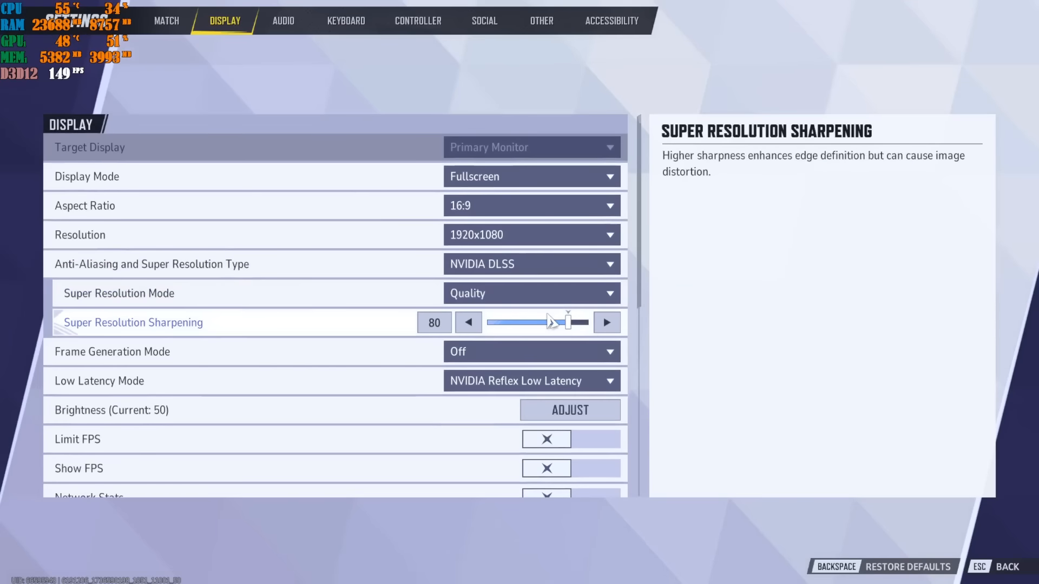
{"action": "scroll", "coordinate": [548, 320], "scroll_direction": "down", "scroll_amount": 1}
{"action": "scroll", "coordinate": [548, 321], "scroll_direction": "down", "scroll_amount": 1}
{"action": "left_click", "coordinate": [539, 319]}
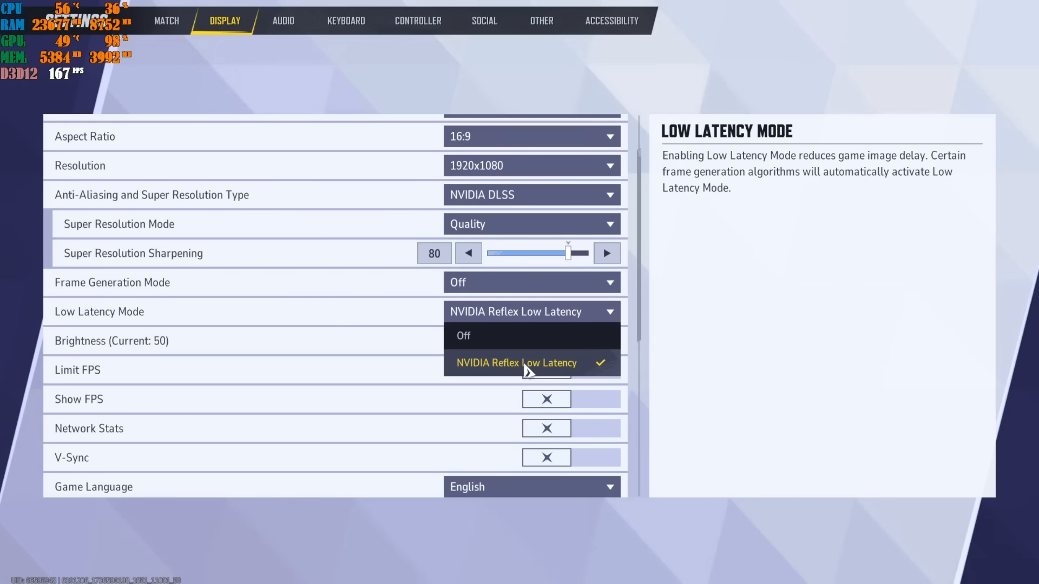
{"action": "left_click", "coordinate": [504, 340]}
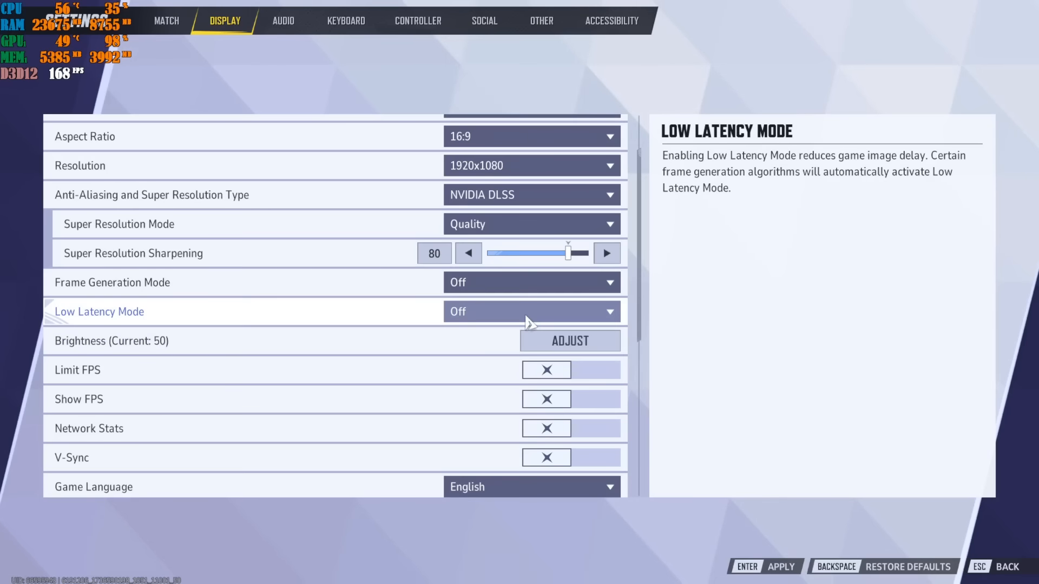
{"action": "left_click", "coordinate": [766, 567]}
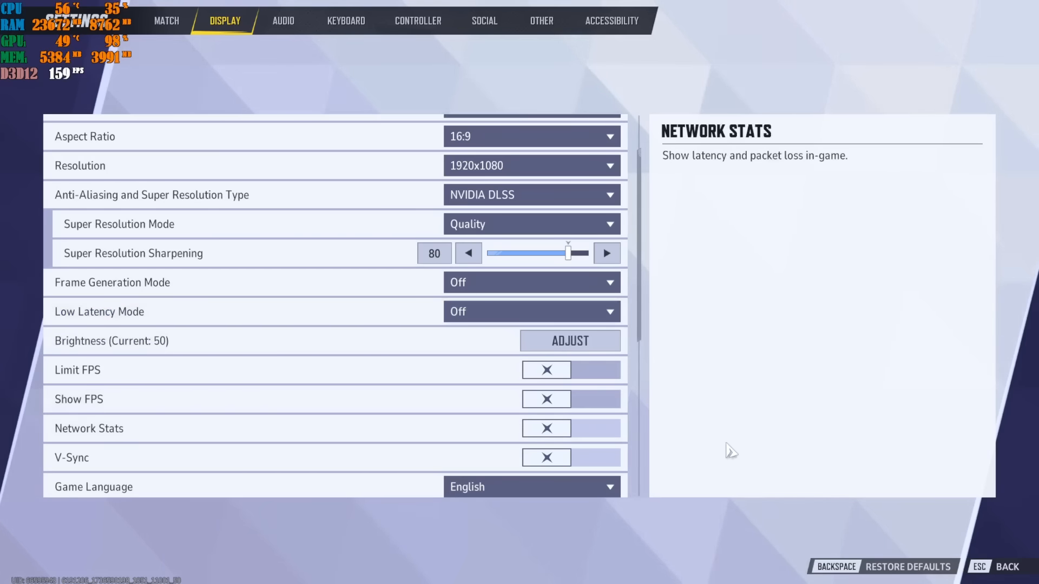
{"action": "key", "text": "Escape"}
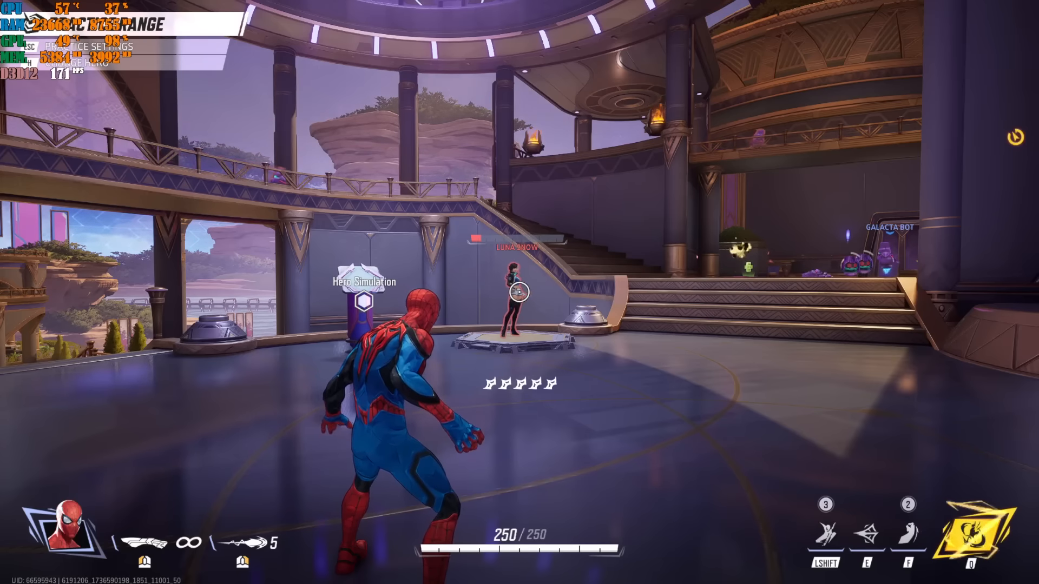
- Reopen the display settings and review the Anti-Aliasing and Super Resolution Type options and the Super Resolution Mode options, keeping NVIDIA DLSS and Quality
{"action": "key", "text": "Escape"}
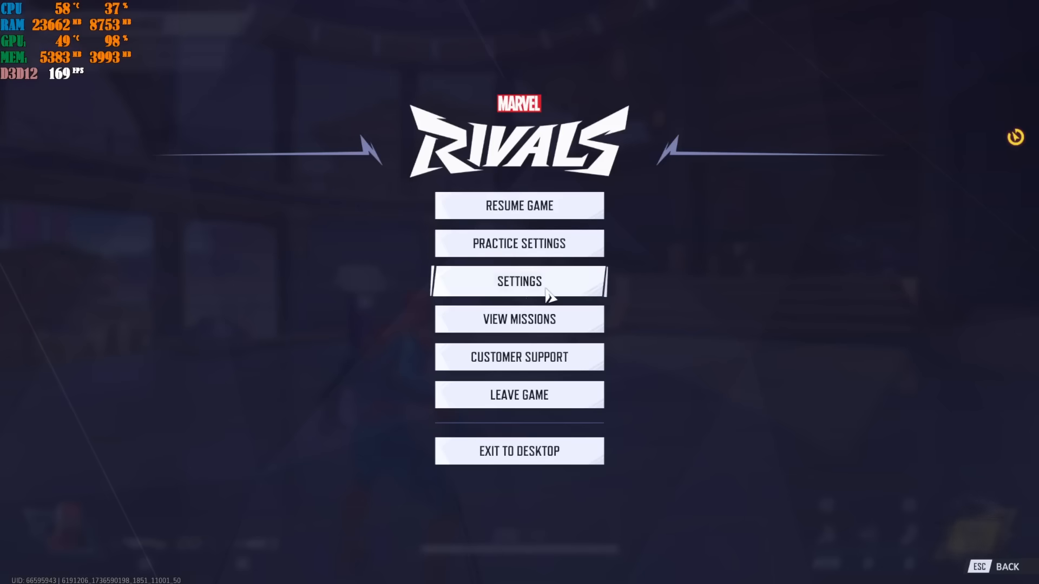
{"action": "left_click", "coordinate": [552, 279]}
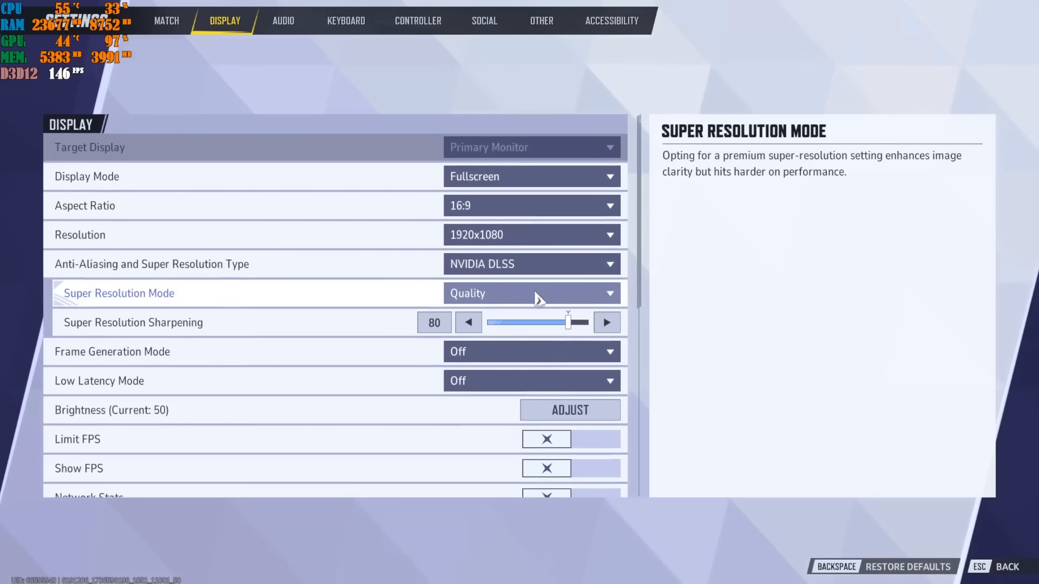
{"action": "left_click", "coordinate": [525, 265]}
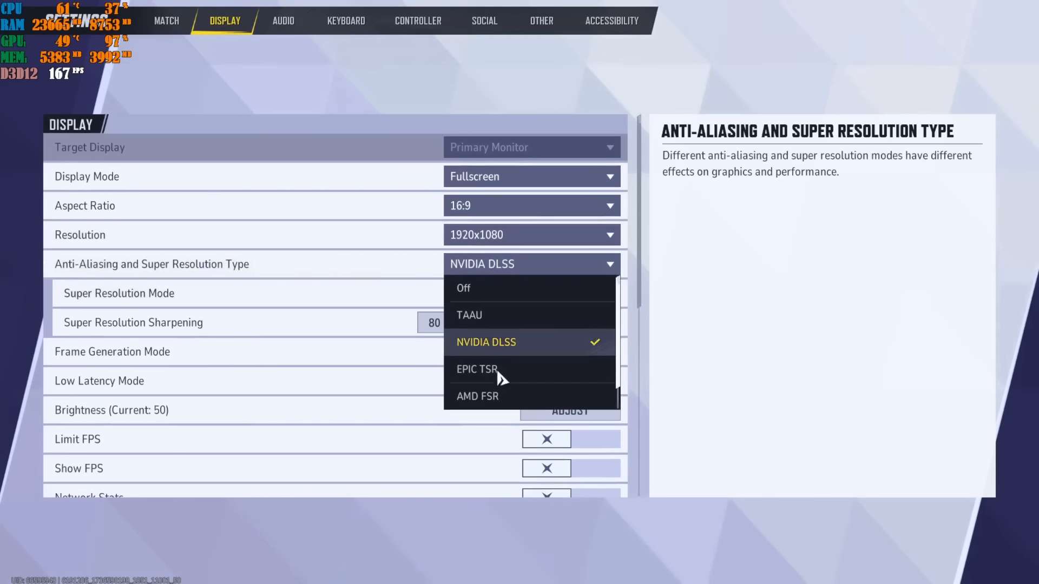
{"action": "left_click", "coordinate": [506, 342]}
{"action": "left_click", "coordinate": [523, 295]}
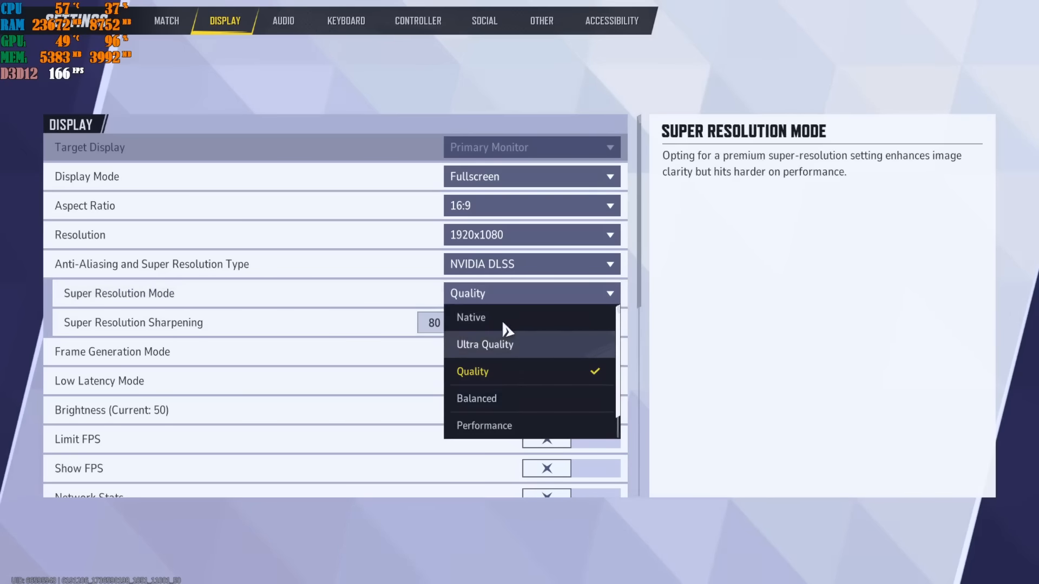
{"action": "left_click", "coordinate": [781, 352]}
- Turn on Show FPS and Network Stats in the display settings and apply the changes
{"action": "scroll", "coordinate": [581, 328], "scroll_direction": "down", "scroll_amount": 2}
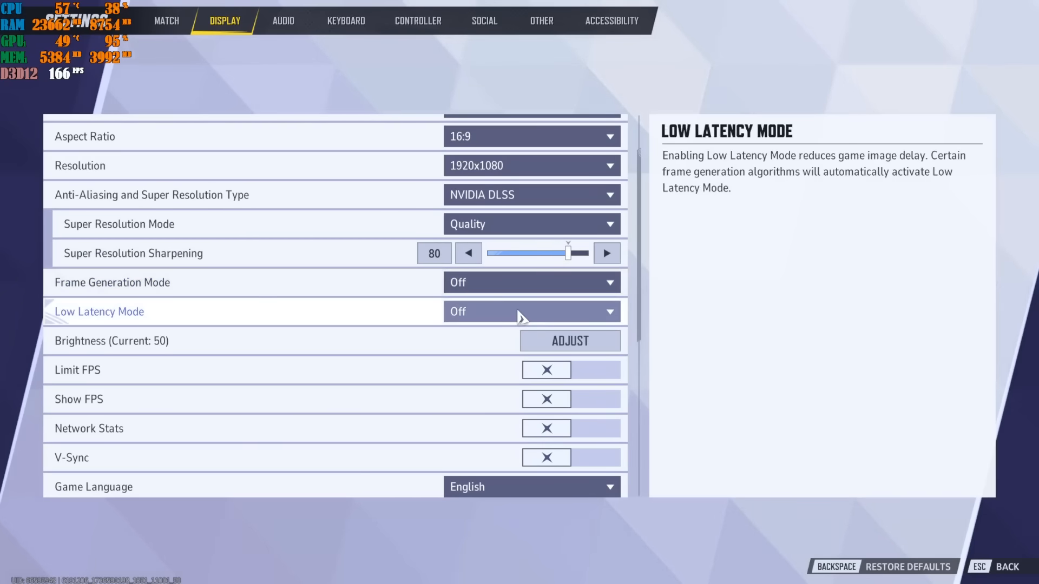
{"action": "scroll", "coordinate": [519, 317], "scroll_direction": "down", "scroll_amount": 2}
{"action": "left_click", "coordinate": [611, 297]}
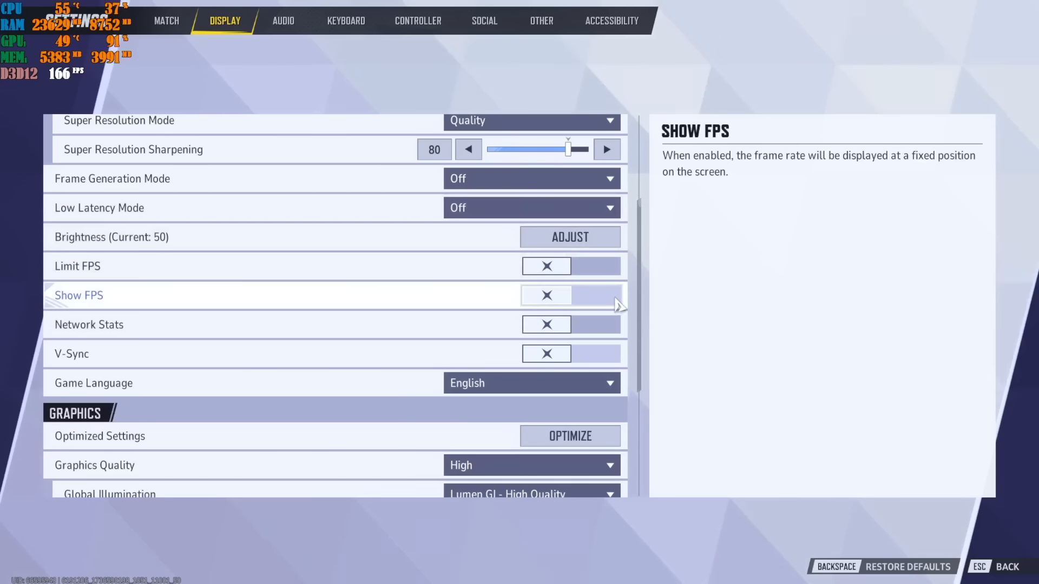
{"action": "left_click", "coordinate": [774, 560]}
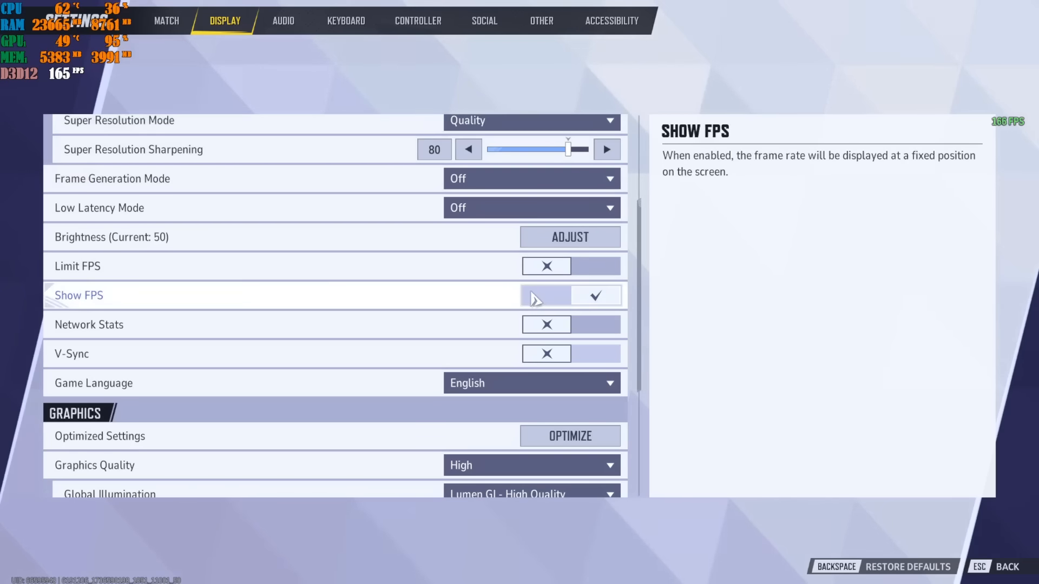
{"action": "left_click", "coordinate": [573, 327]}
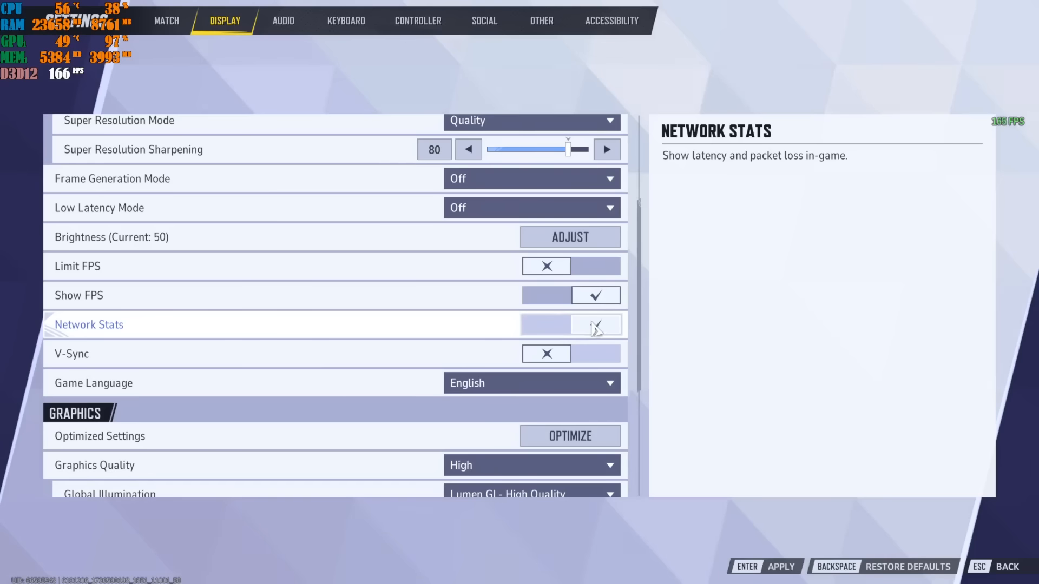
{"action": "left_click", "coordinate": [779, 566]}
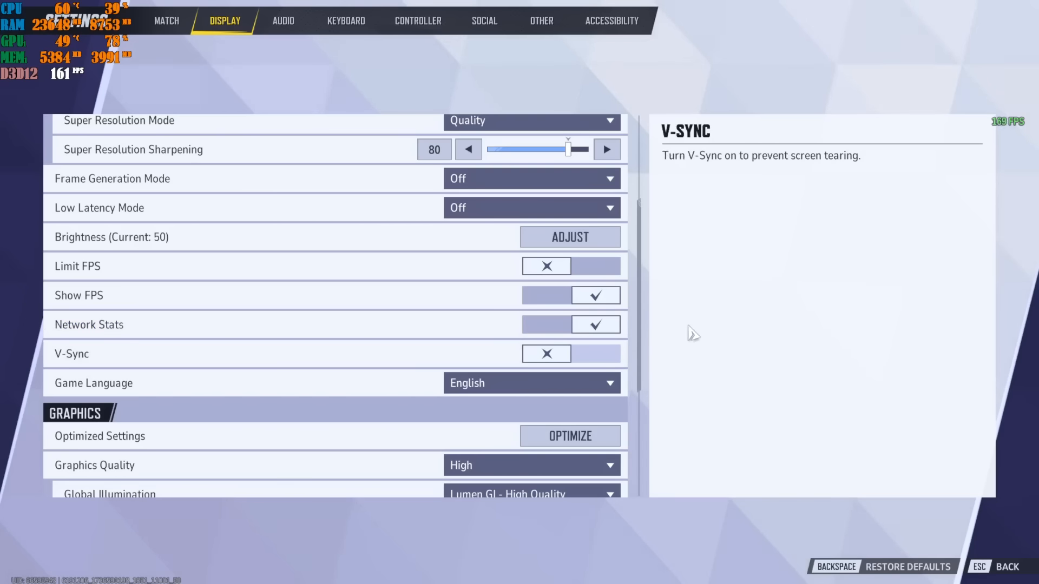
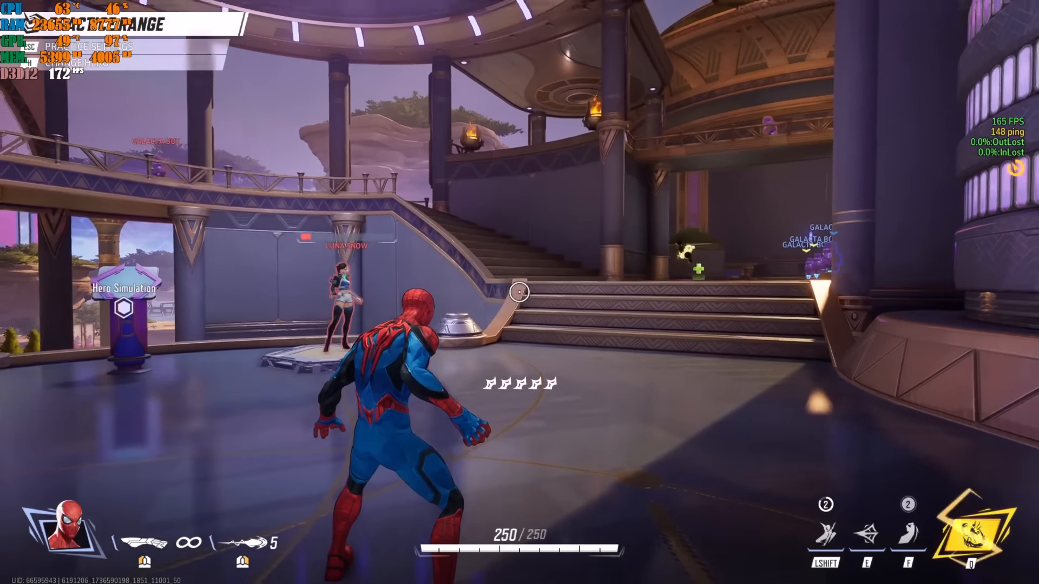
- Move Spider-Man around the practice range to check the on-screen frame rate and network statistics
{"action": "key", "text": "w"}
{"action": "key", "text": "w"}
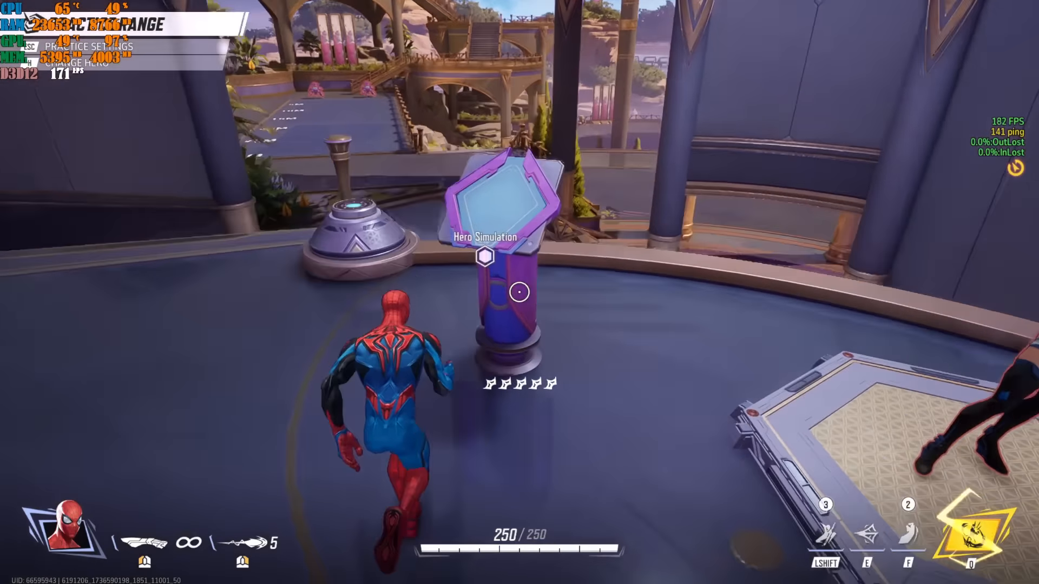
{"action": "key", "text": "s"}
{"action": "key", "text": "s"}
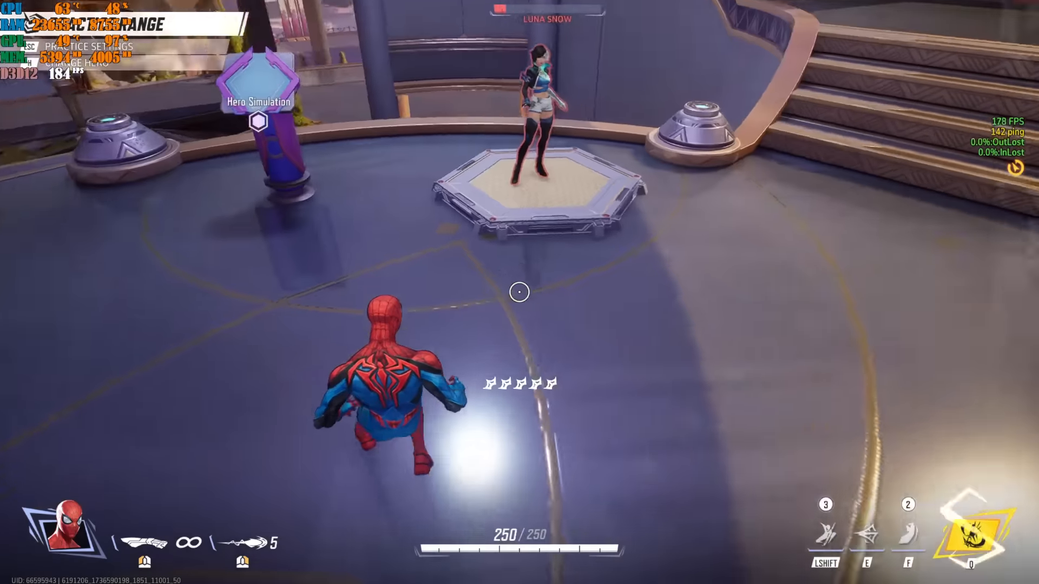
{"action": "key", "text": "s"}
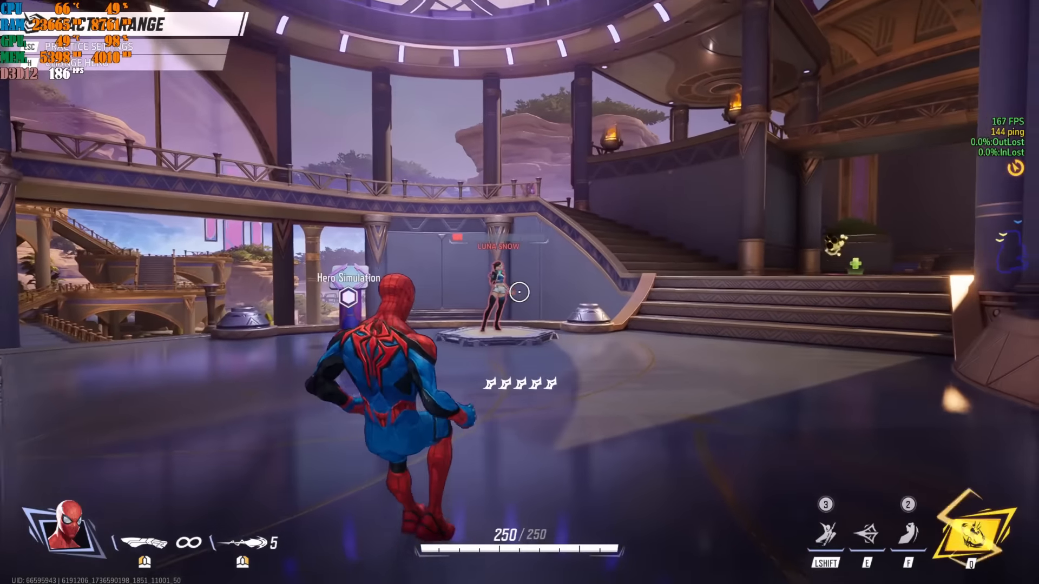
{"action": "key", "text": "a"}
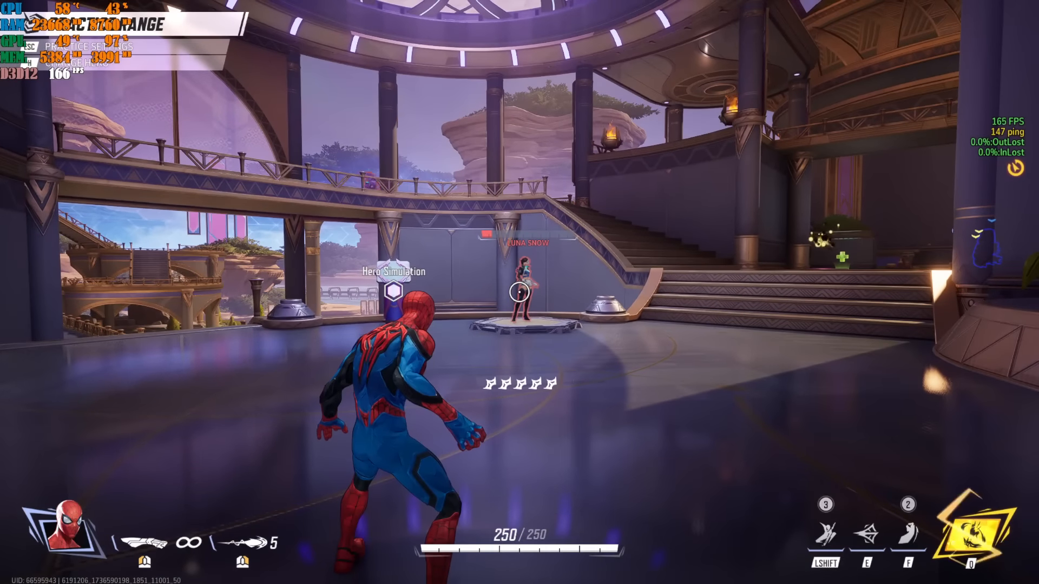
- Reopen the display settings and review V-Sync, Optimized Settings and the Graphics Quality presets, keeping High
{"action": "key", "text": "Escape"}
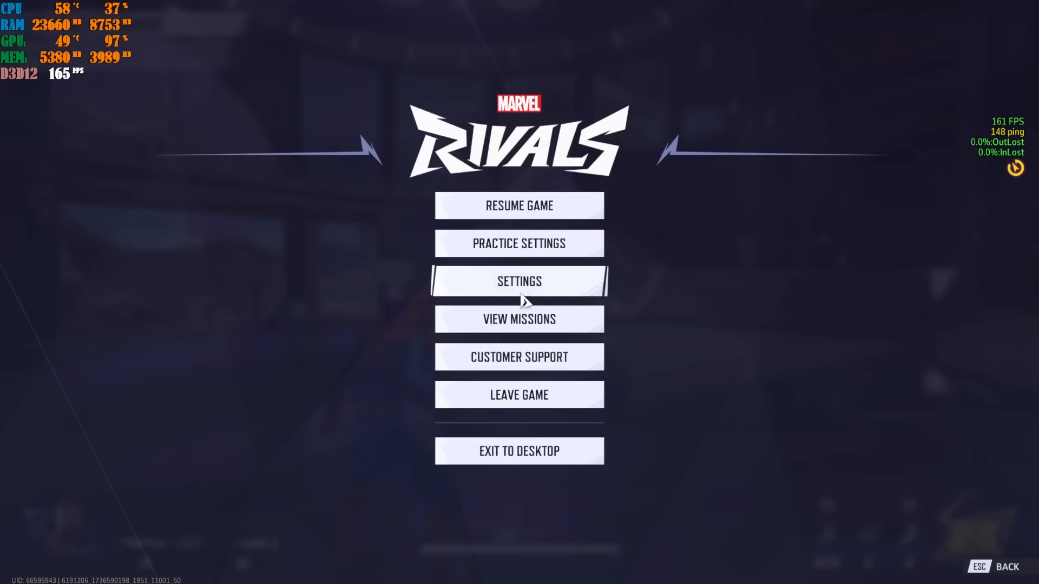
{"action": "left_click", "coordinate": [522, 284]}
{"action": "scroll", "coordinate": [563, 361], "scroll_direction": "down", "scroll_amount": 6}
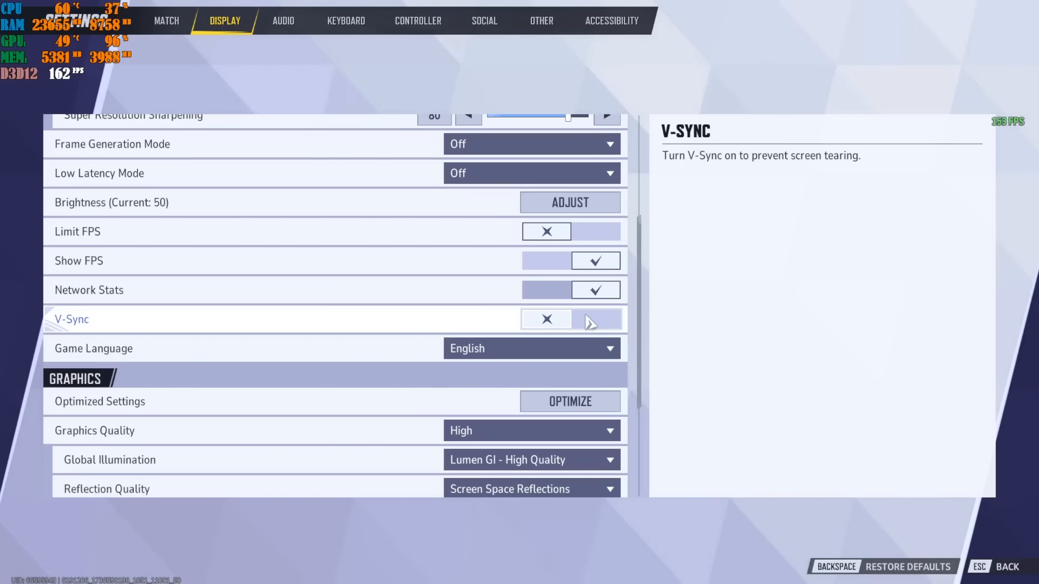
{"action": "scroll", "coordinate": [587, 322], "scroll_direction": "down", "scroll_amount": 2}
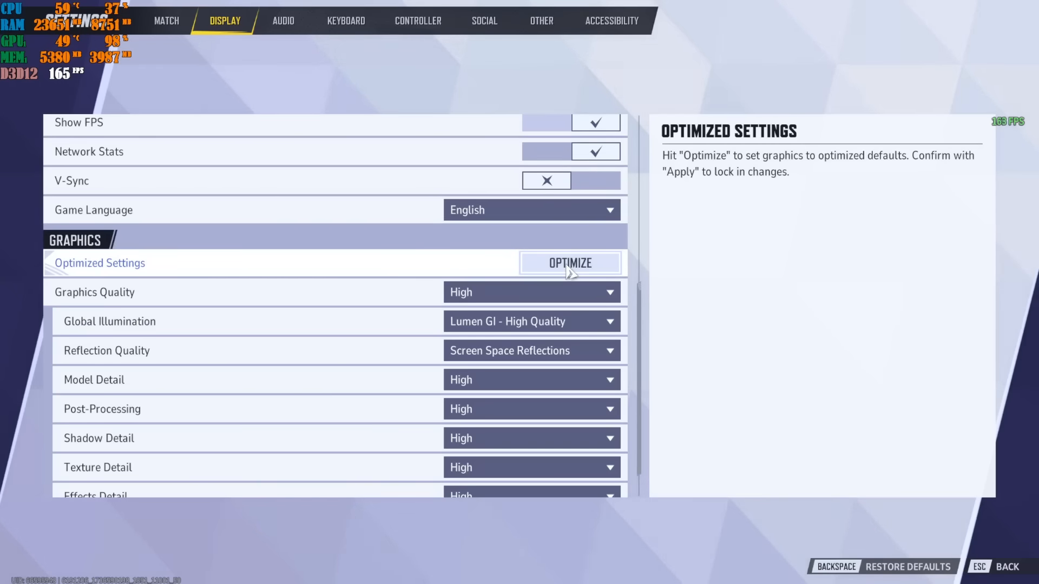
{"action": "left_click", "coordinate": [528, 295]}
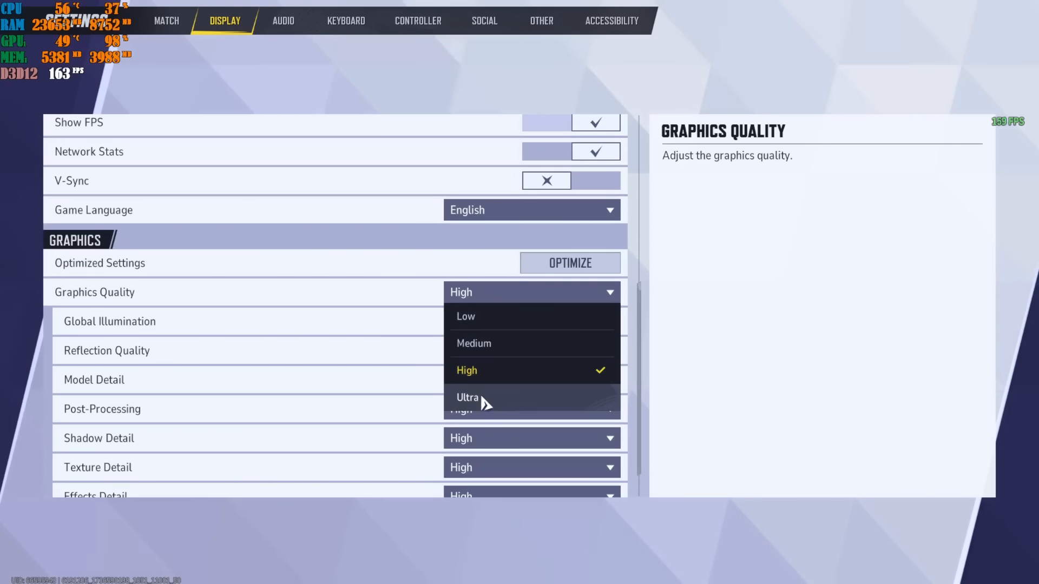
{"action": "left_click", "coordinate": [859, 352]}
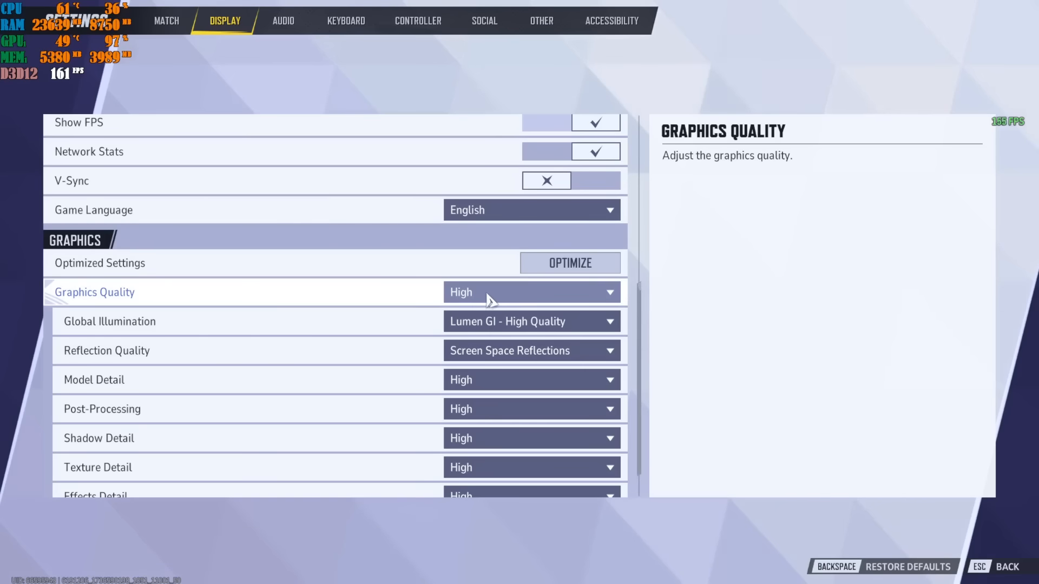
- Set Global Illumination to SSGI and review the Graphics Quality presets without choosing another one
{"action": "left_click", "coordinate": [492, 325]}
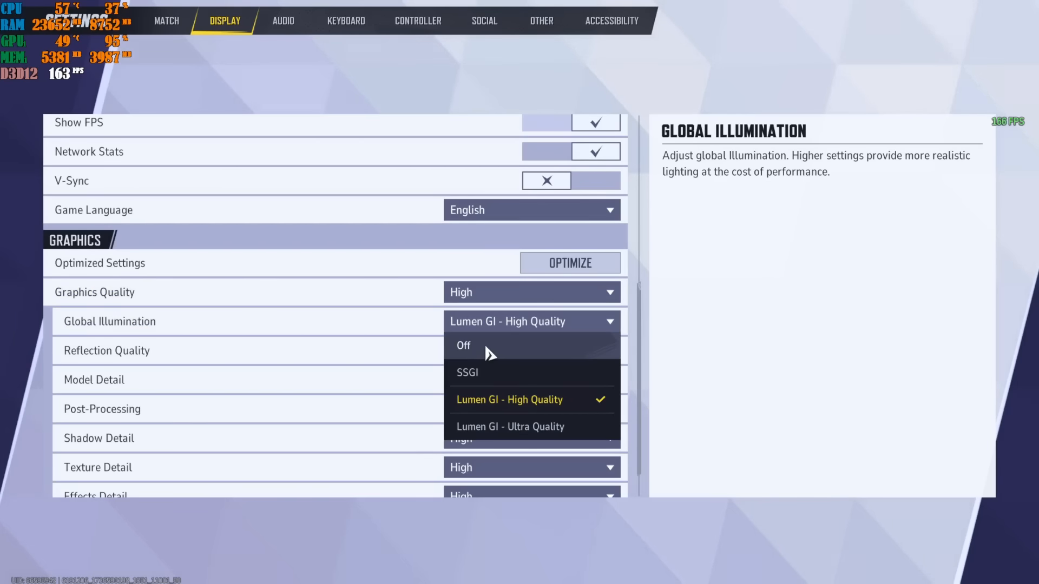
{"action": "left_click", "coordinate": [480, 375]}
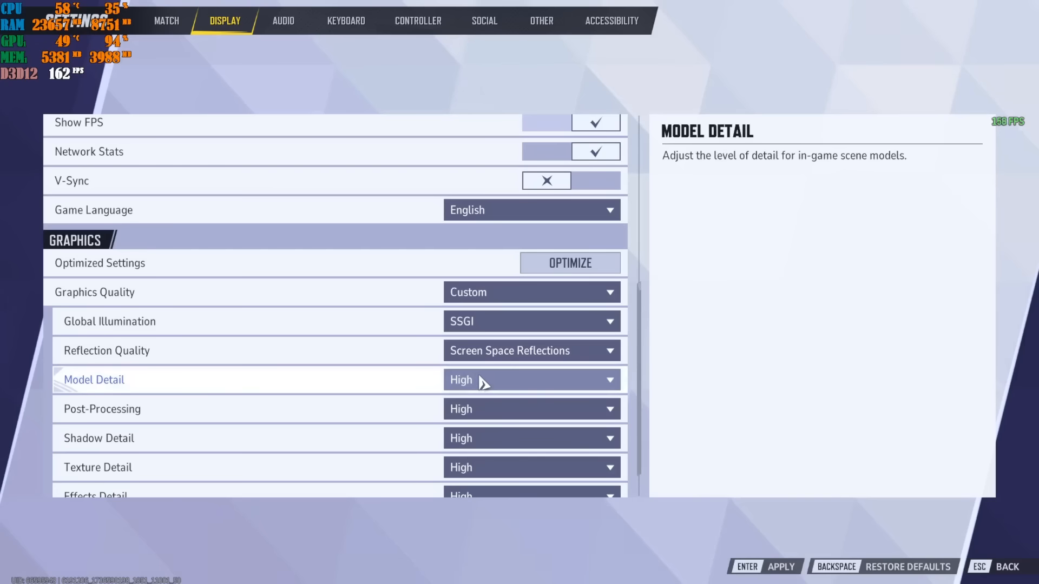
{"action": "left_click", "coordinate": [494, 297]}
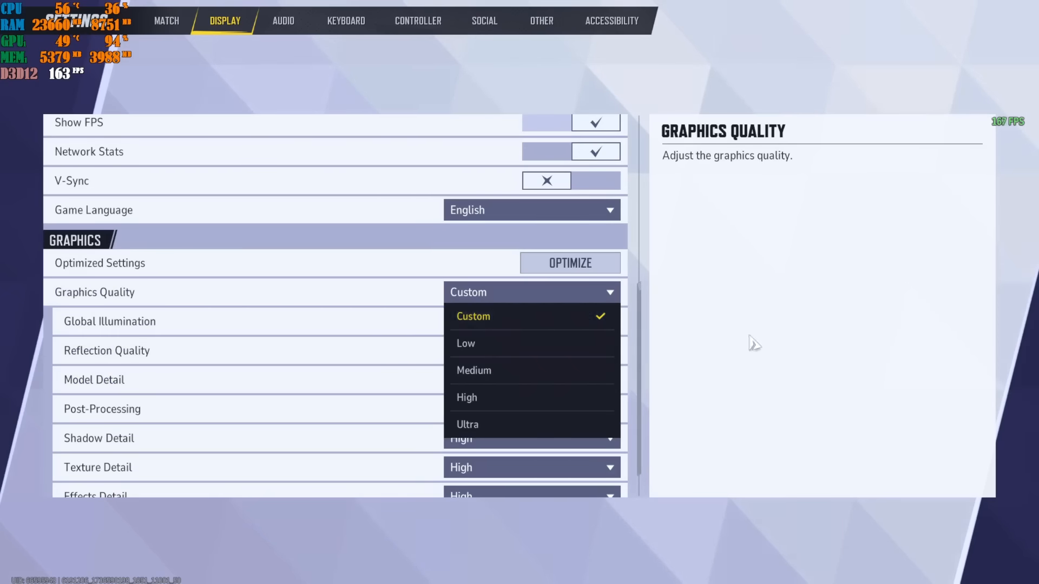
{"action": "left_click", "coordinate": [752, 342]}
- Set Global Illumination to Off and apply the change, then go to the Model Detail setting
{"action": "left_click", "coordinate": [513, 327]}
{"action": "left_click", "coordinate": [501, 342]}
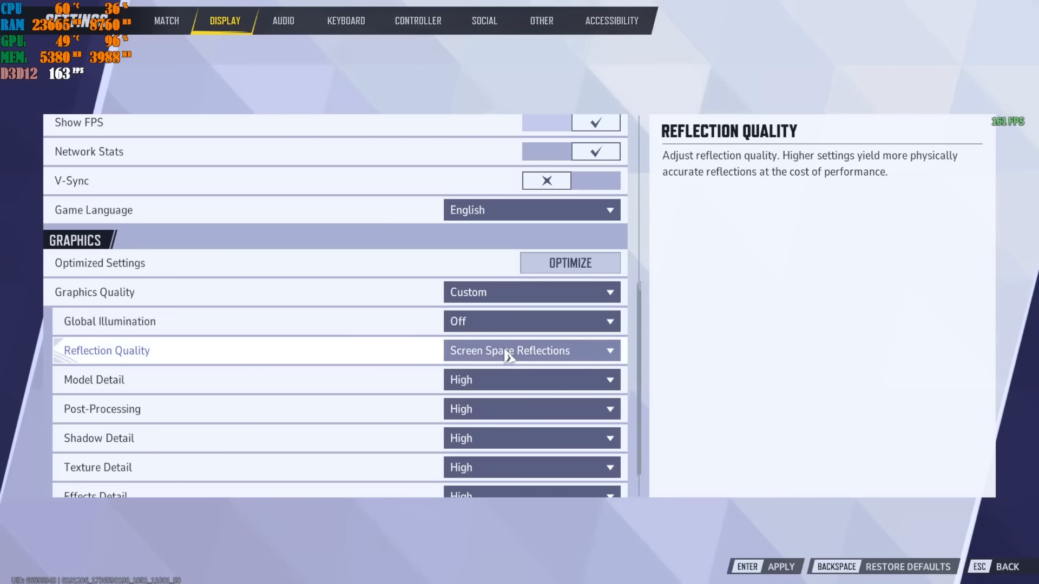
{"action": "left_click", "coordinate": [770, 566]}
{"action": "left_click", "coordinate": [457, 381]}
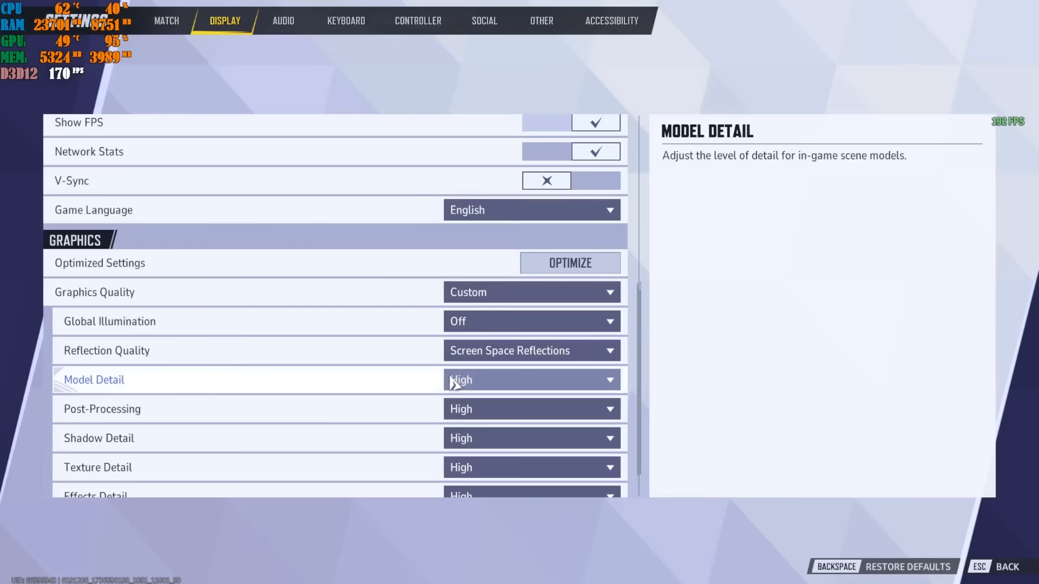
- Set Reflection Quality to Off in the display settings, apply the change and return to the practice range
{"action": "key", "text": "Escape"}
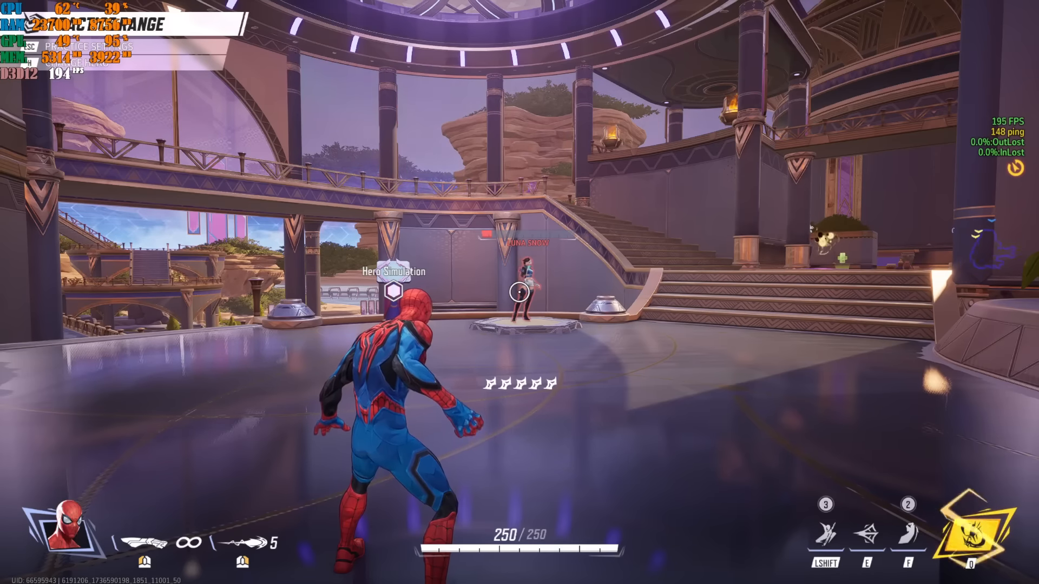
{"action": "key", "text": "Escape"}
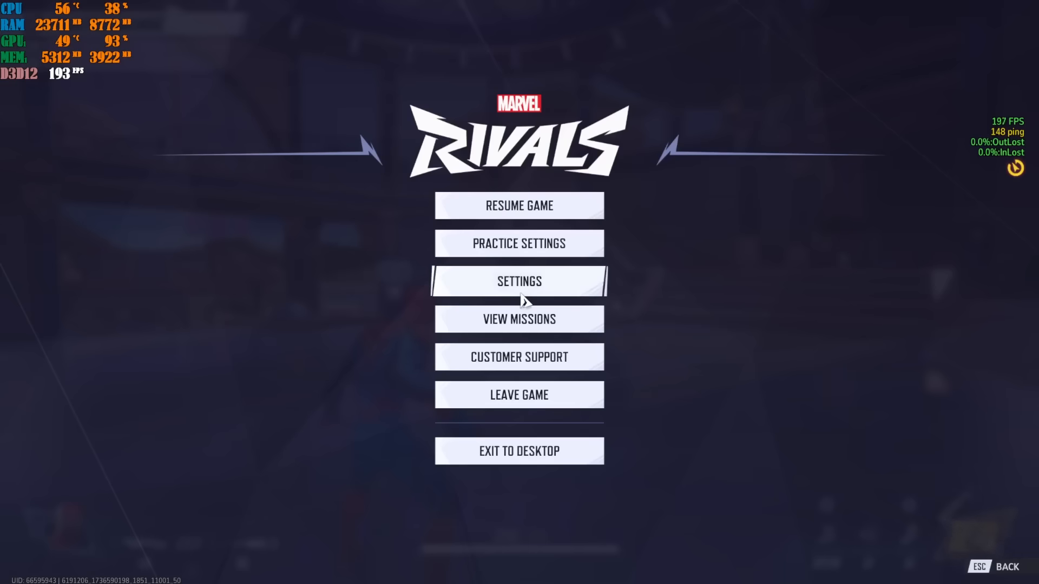
{"action": "left_click", "coordinate": [524, 281]}
{"action": "scroll", "coordinate": [497, 333], "scroll_direction": "down", "scroll_amount": 3}
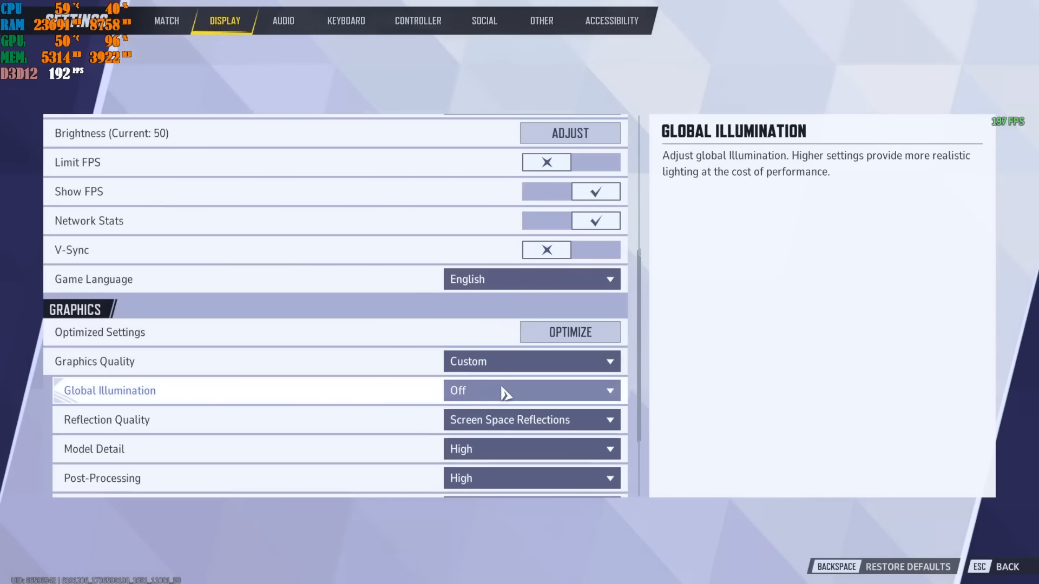
{"action": "scroll", "coordinate": [514, 390], "scroll_direction": "down", "scroll_amount": 1}
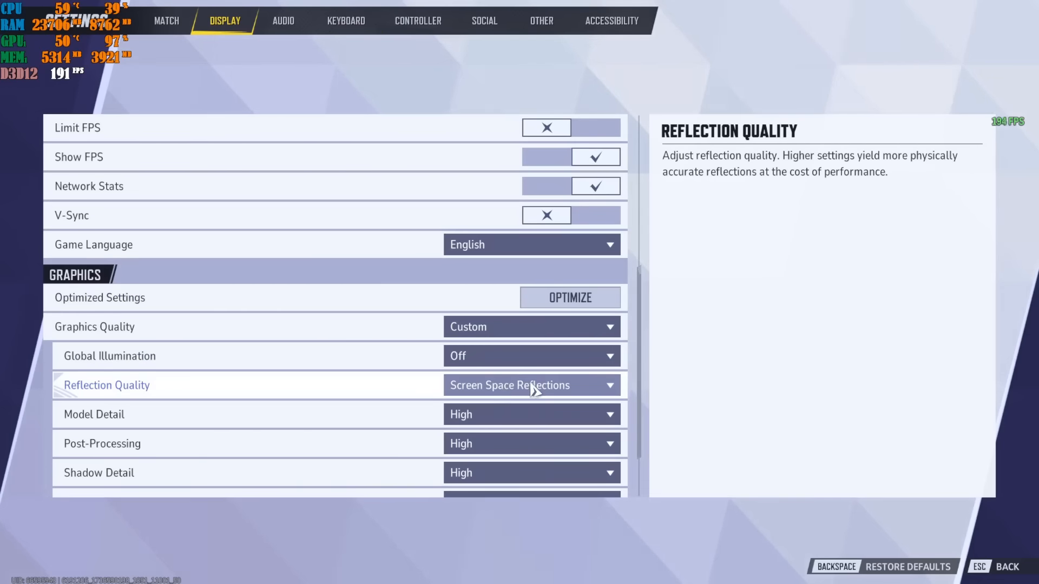
{"action": "left_click", "coordinate": [514, 397]}
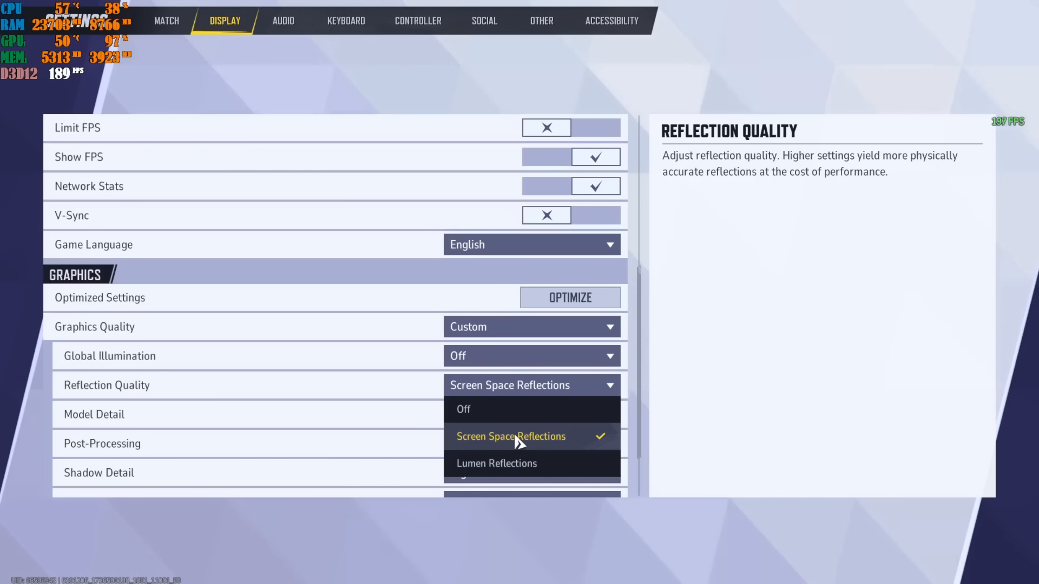
{"action": "left_click", "coordinate": [521, 412]}
{"action": "key", "text": "space"}
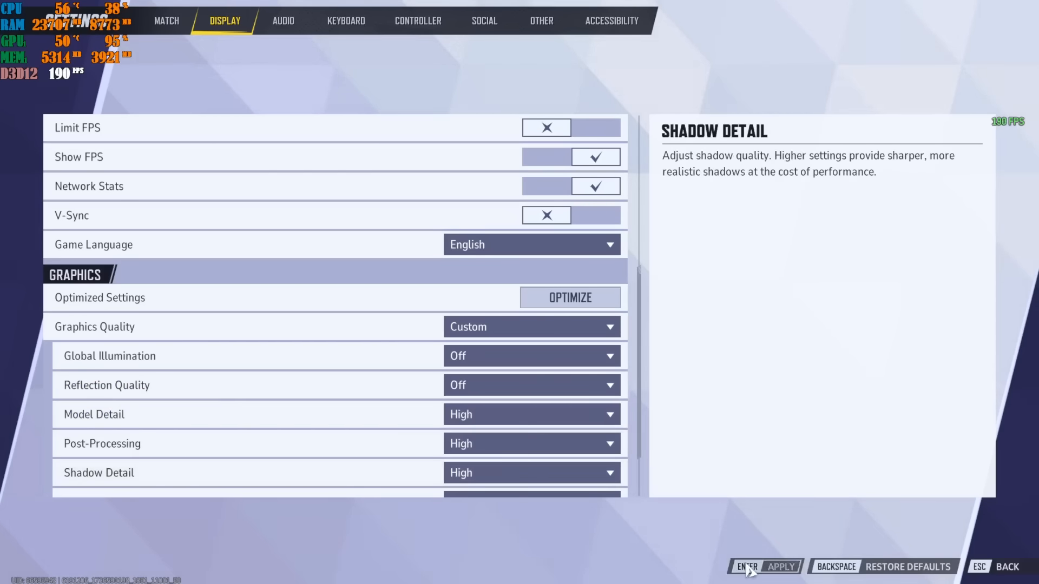
{"action": "left_click", "coordinate": [447, 380]}
{"action": "key", "text": "Escape"}
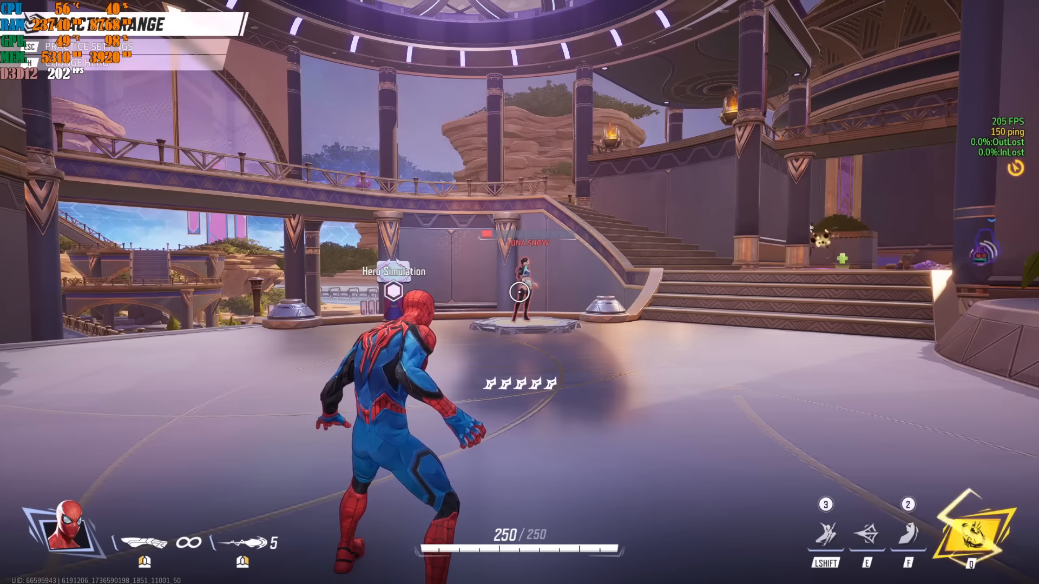
- Reopen the display settings, set Model Detail to Performance, apply the change and return to the practice range
{"action": "key", "text": "Escape"}
{"action": "left_click", "coordinate": [523, 292]}
{"action": "scroll", "coordinate": [541, 302], "scroll_direction": "down", "scroll_amount": 5}
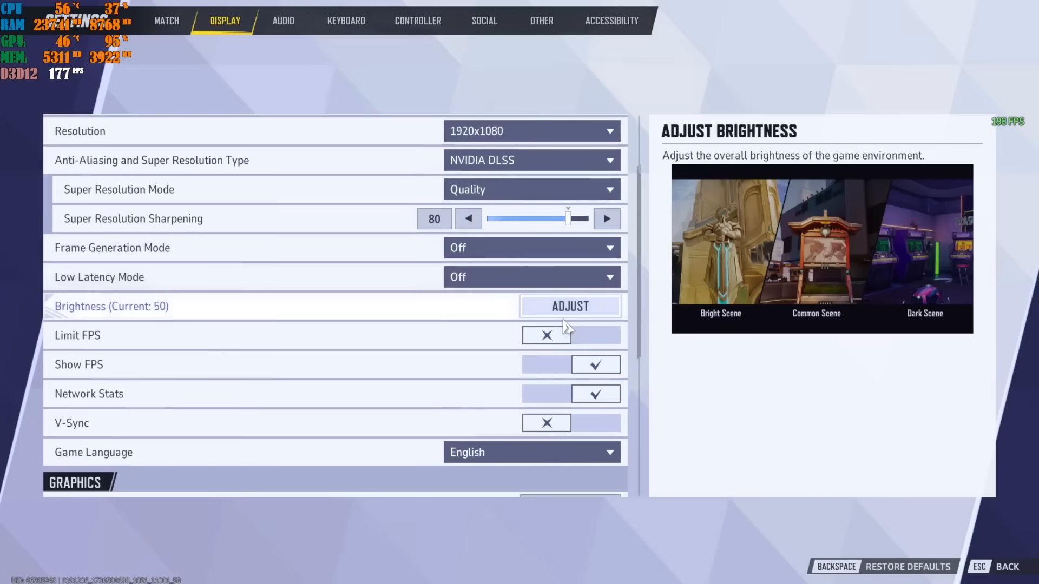
{"action": "scroll", "coordinate": [568, 331], "scroll_direction": "down", "scroll_amount": 2}
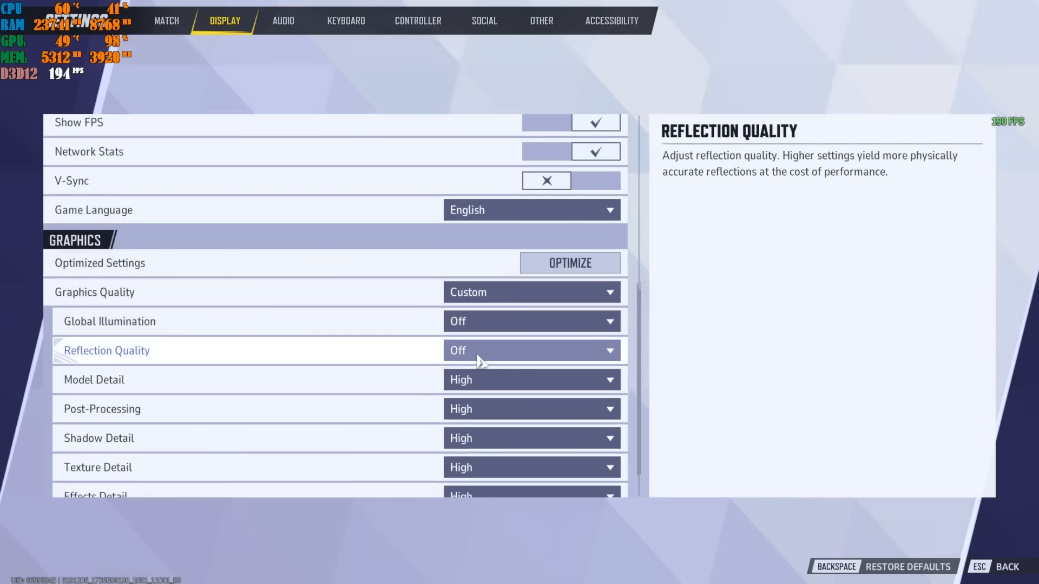
{"action": "left_click", "coordinate": [494, 384]}
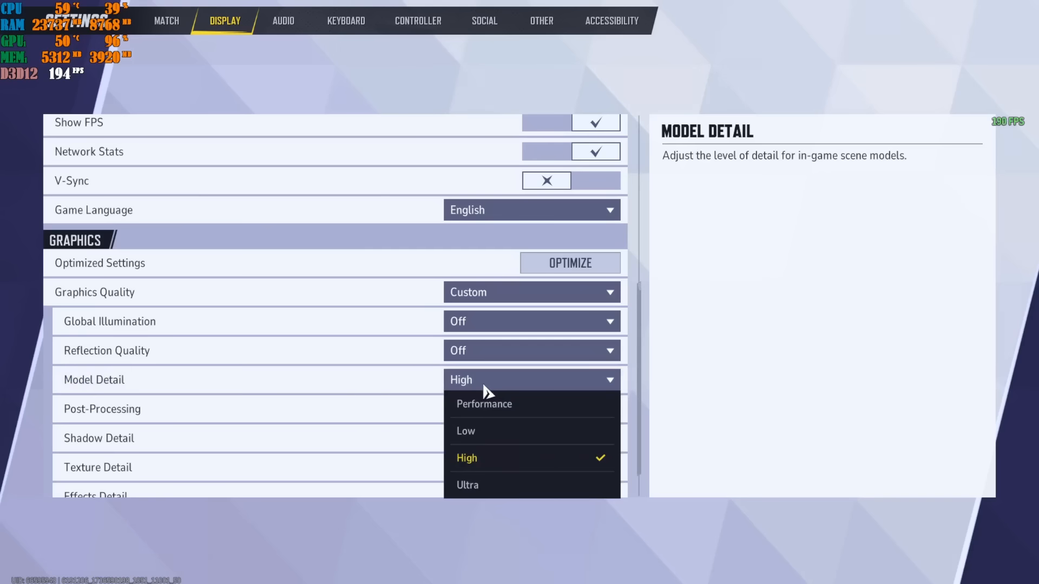
{"action": "left_click", "coordinate": [486, 410]}
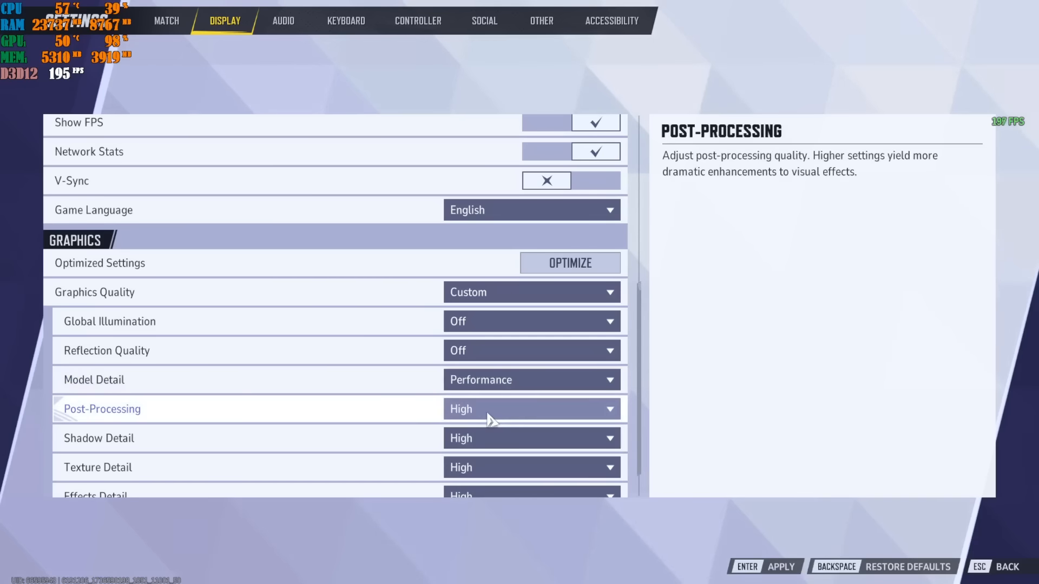
{"action": "left_click", "coordinate": [755, 566]}
{"action": "left_click", "coordinate": [426, 379]}
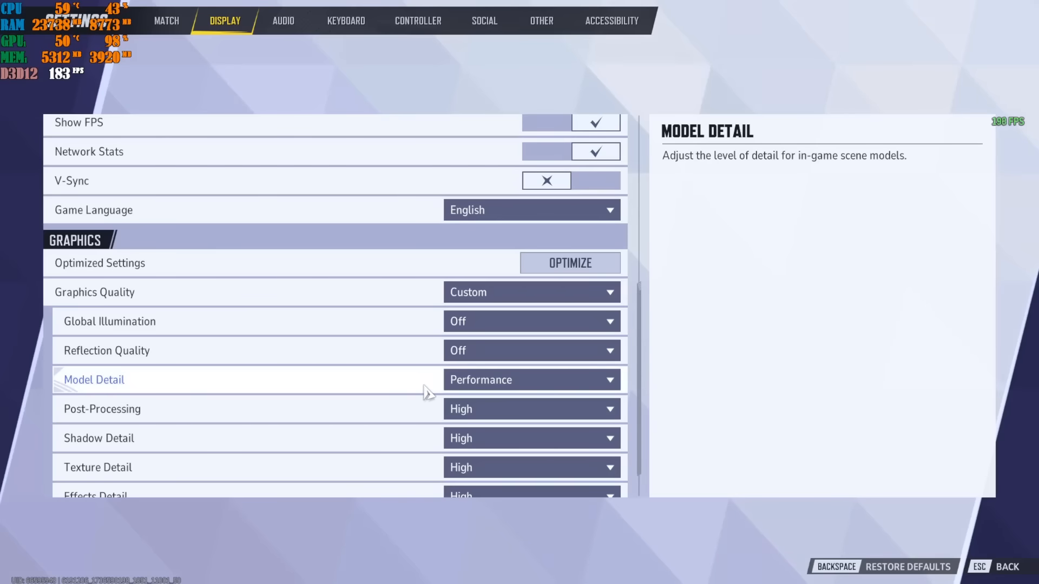
{"action": "key", "text": "Escape"}
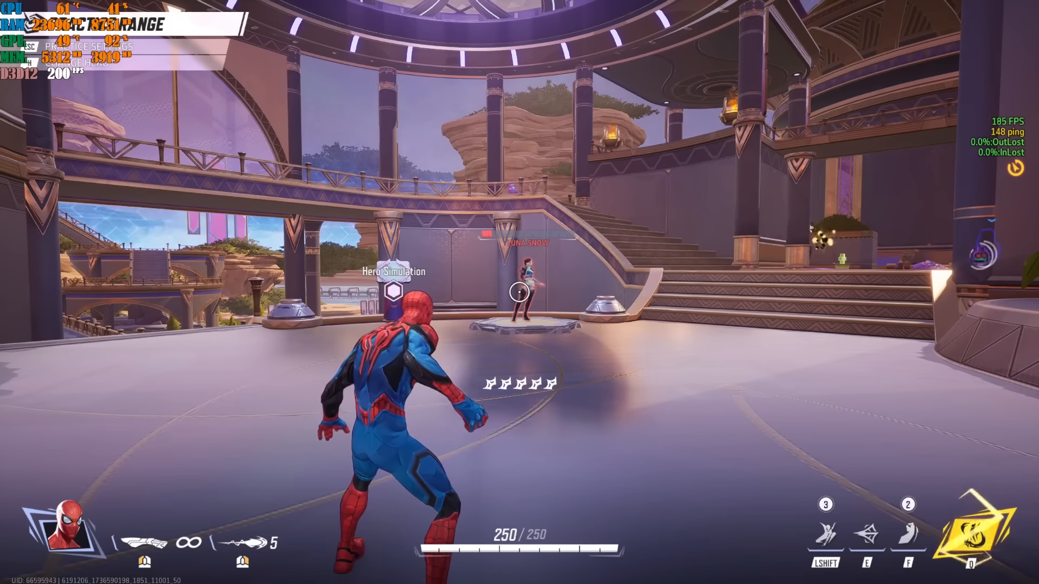
- Reopen the display settings and set Post-Processing to Medium
{"action": "key", "text": "Escape"}
{"action": "left_click", "coordinate": [522, 282]}
{"action": "scroll", "coordinate": [536, 297], "scroll_direction": "down", "scroll_amount": 10}
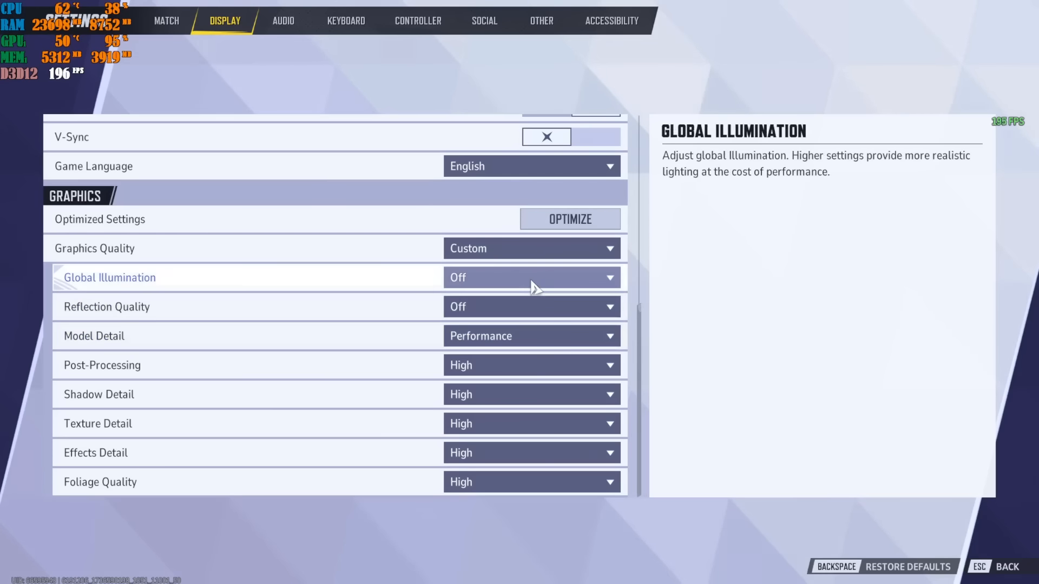
{"action": "left_click", "coordinate": [527, 373]}
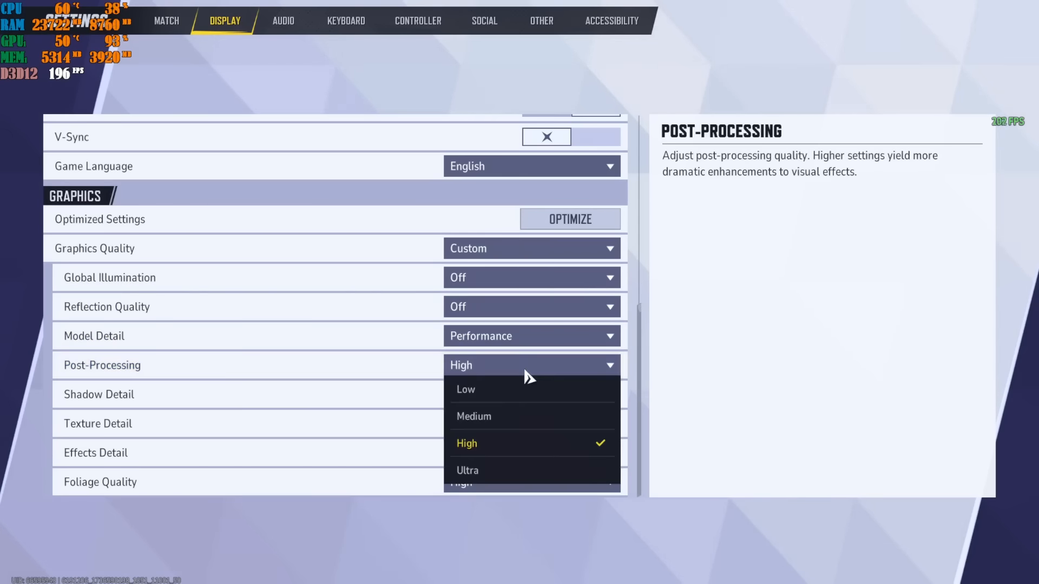
{"action": "left_click", "coordinate": [511, 417]}
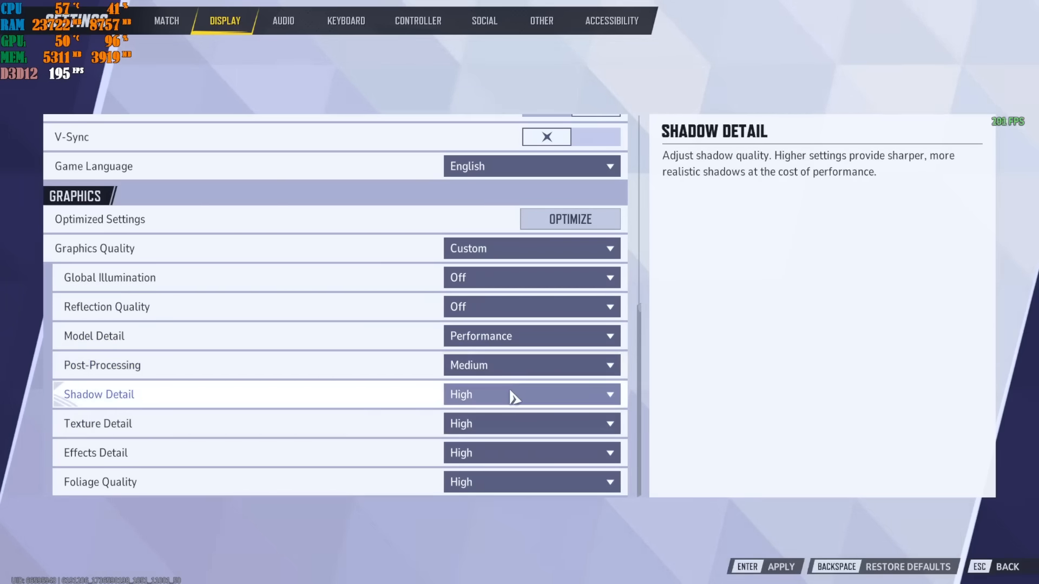
- Set Shadow Detail to Low in the graphics settings
{"action": "left_click", "coordinate": [510, 396]}
{"action": "left_click", "coordinate": [492, 444]}
{"action": "left_click", "coordinate": [500, 400]}
{"action": "left_click", "coordinate": [490, 421]}
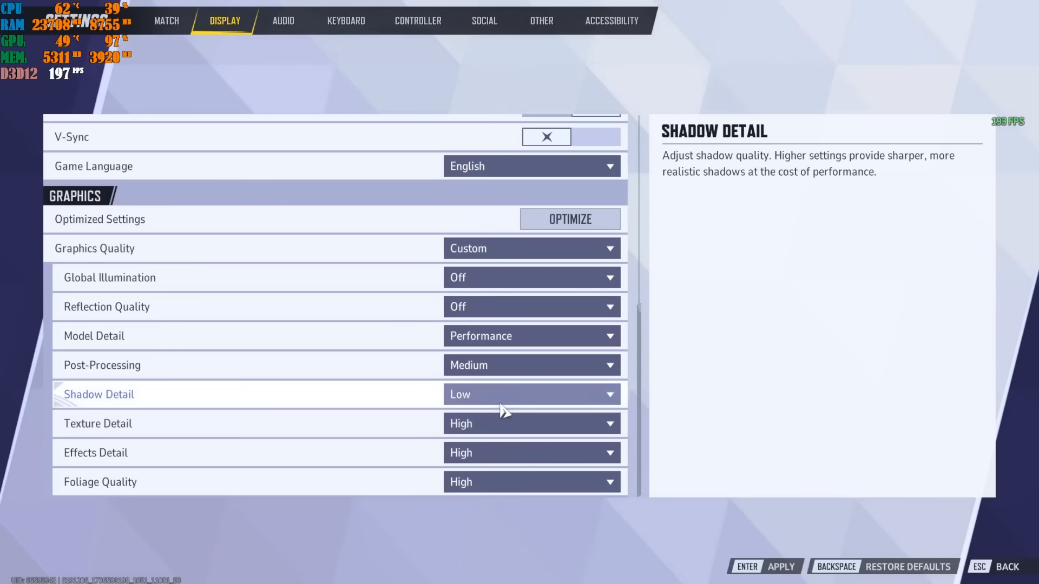
- Set Texture Detail to Medium and Effects Detail to Low
{"action": "left_click", "coordinate": [503, 432]}
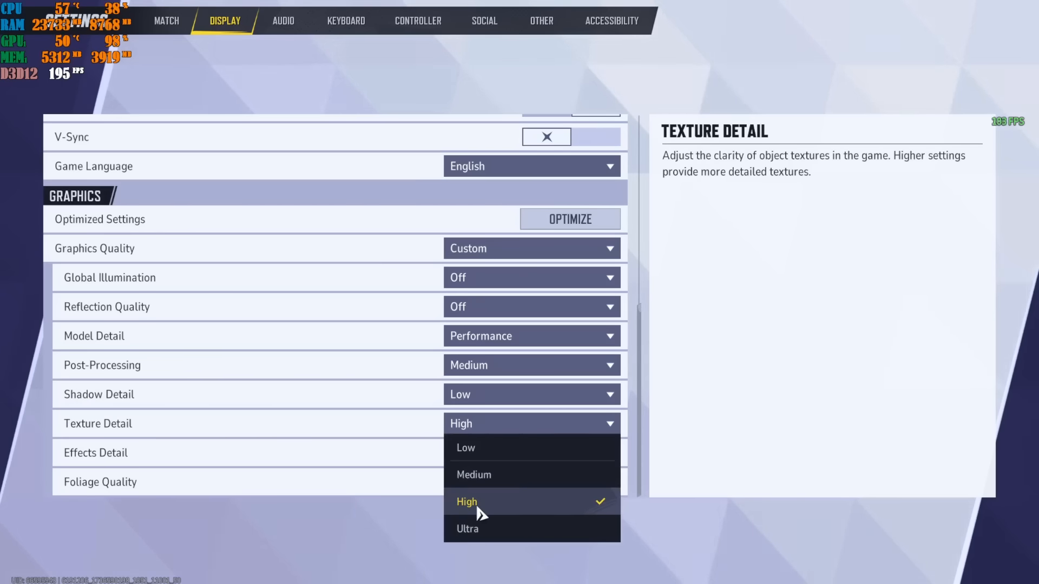
{"action": "left_click", "coordinate": [481, 477]}
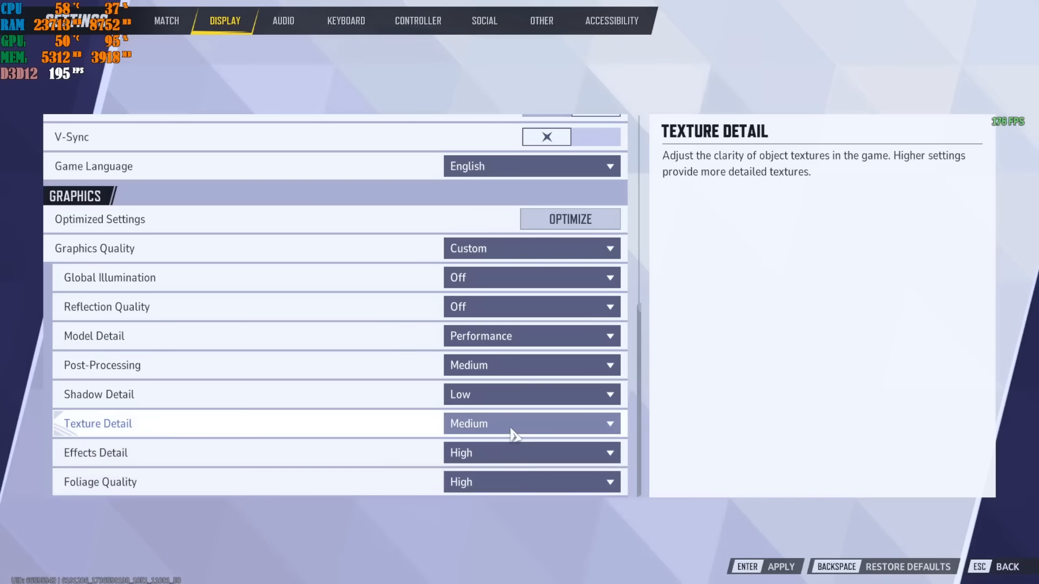
{"action": "left_click", "coordinate": [506, 460]}
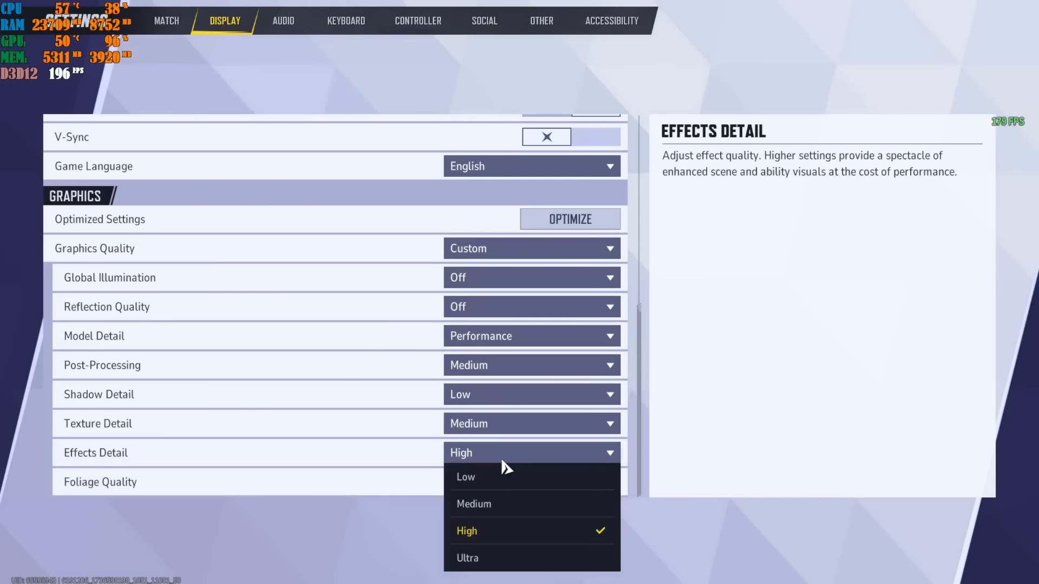
{"action": "left_click", "coordinate": [488, 479]}
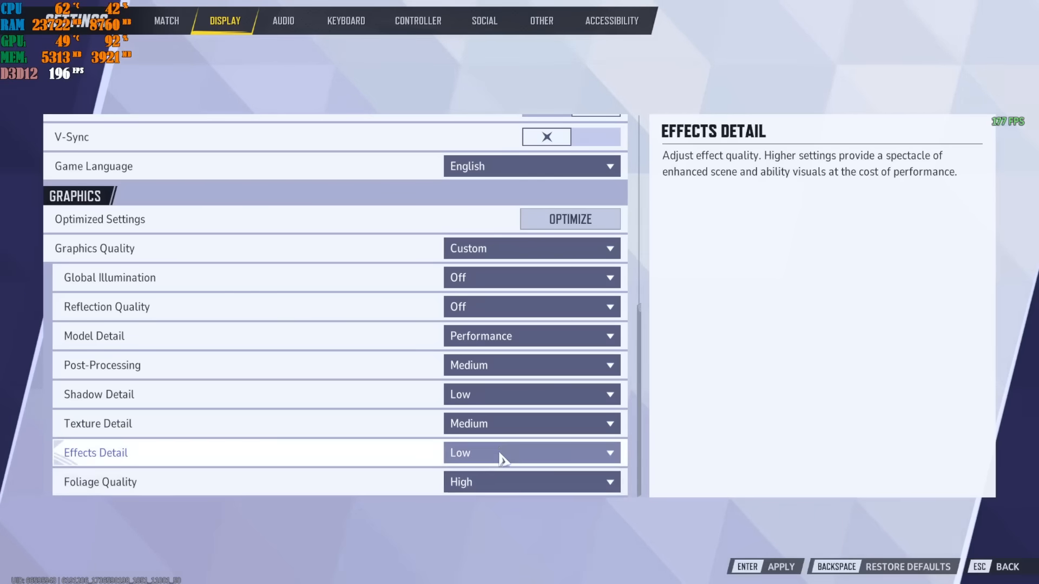
- Set Foliage Quality to Low, apply the graphics changes and return to the practice range
{"action": "left_click", "coordinate": [497, 485]}
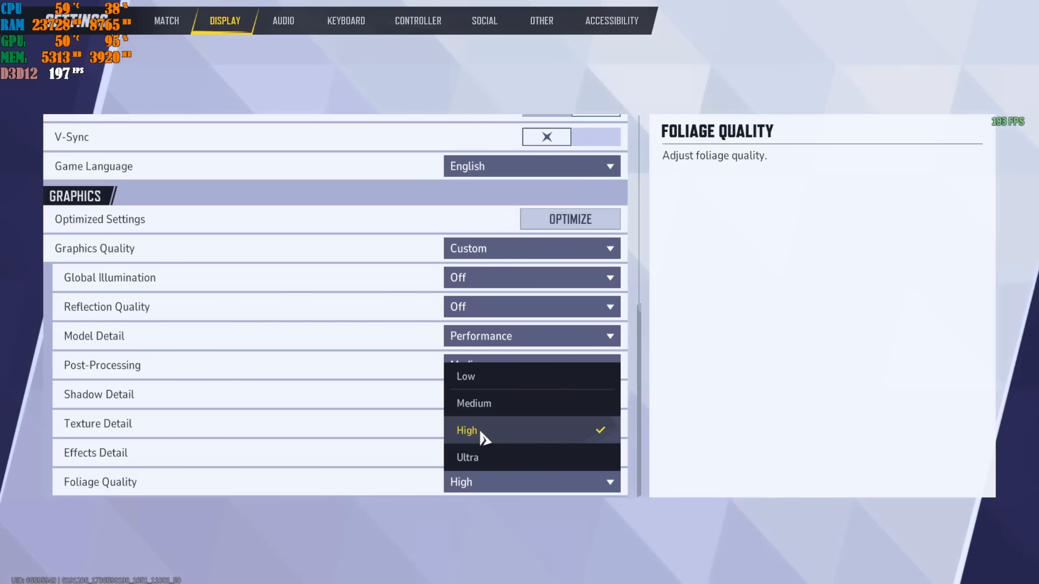
{"action": "left_click", "coordinate": [490, 379]}
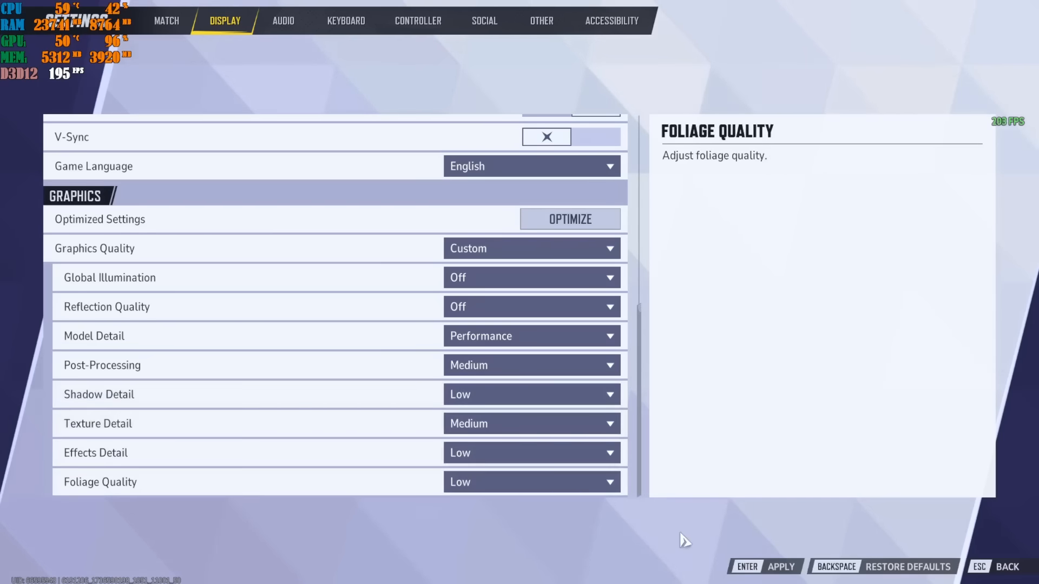
{"action": "key", "text": "Return"}
{"action": "left_click", "coordinate": [466, 382]}
{"action": "key", "text": "Escape"}
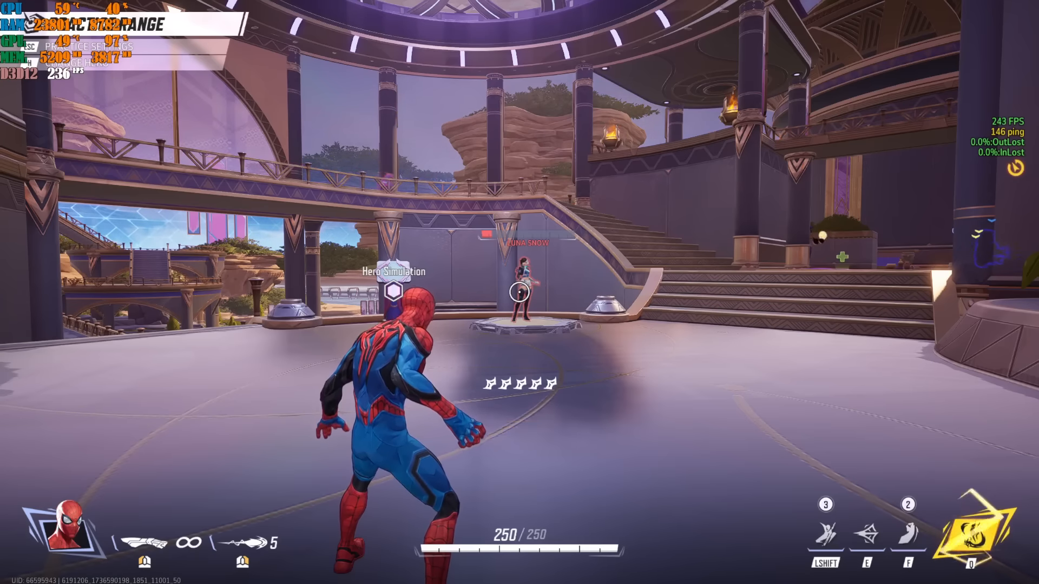
- Run and swing Spider-Man around the practice range to check the frame rate with the applied graphics settings
{"action": "key", "text": "w"}
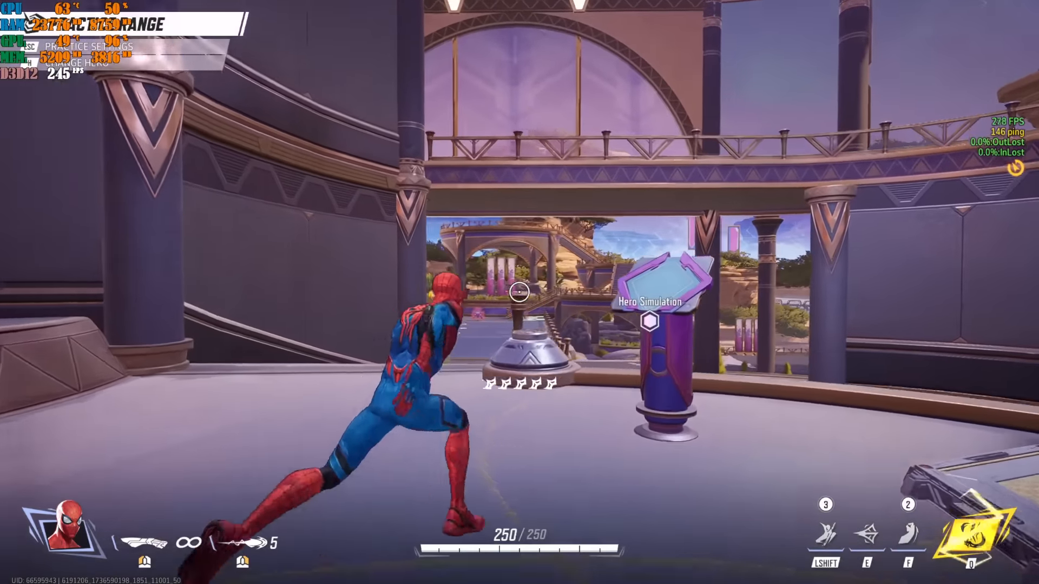
{"action": "key", "text": "a"}
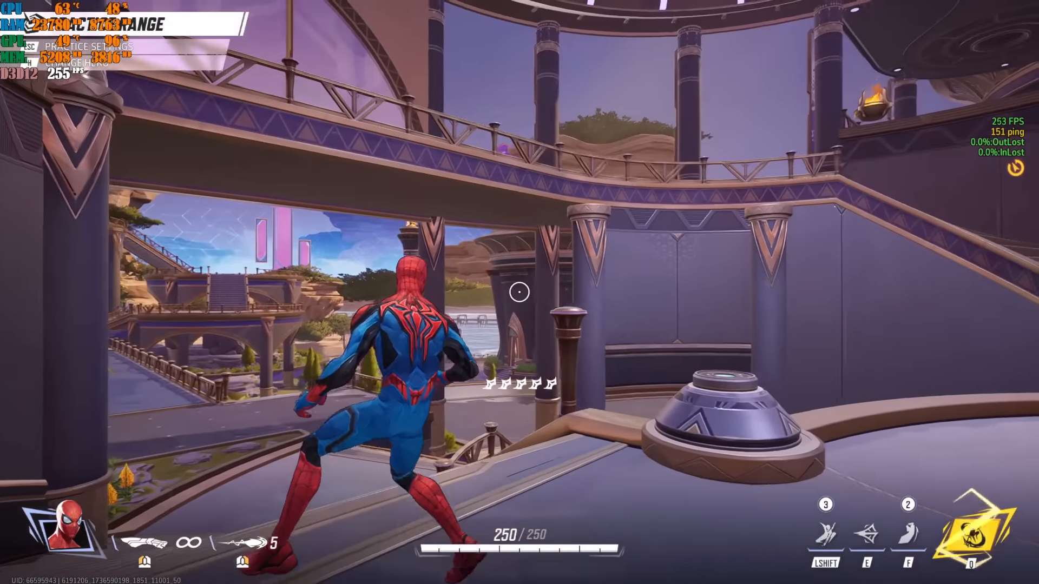
{"action": "key", "text": "shift"}
{"action": "key", "text": "shift"}
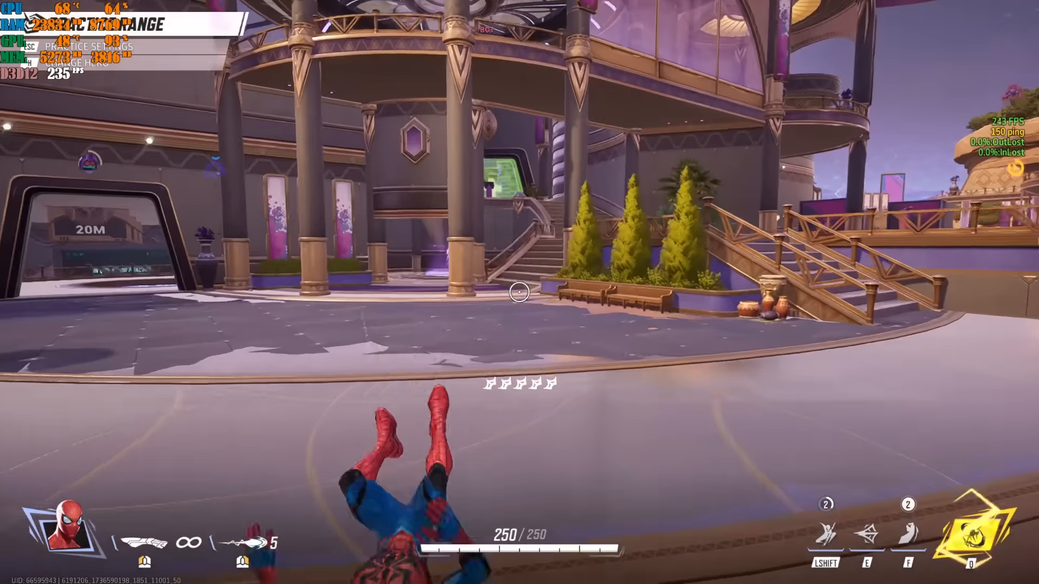
{"action": "key", "text": "shift"}
{"action": "key", "text": "shift"}
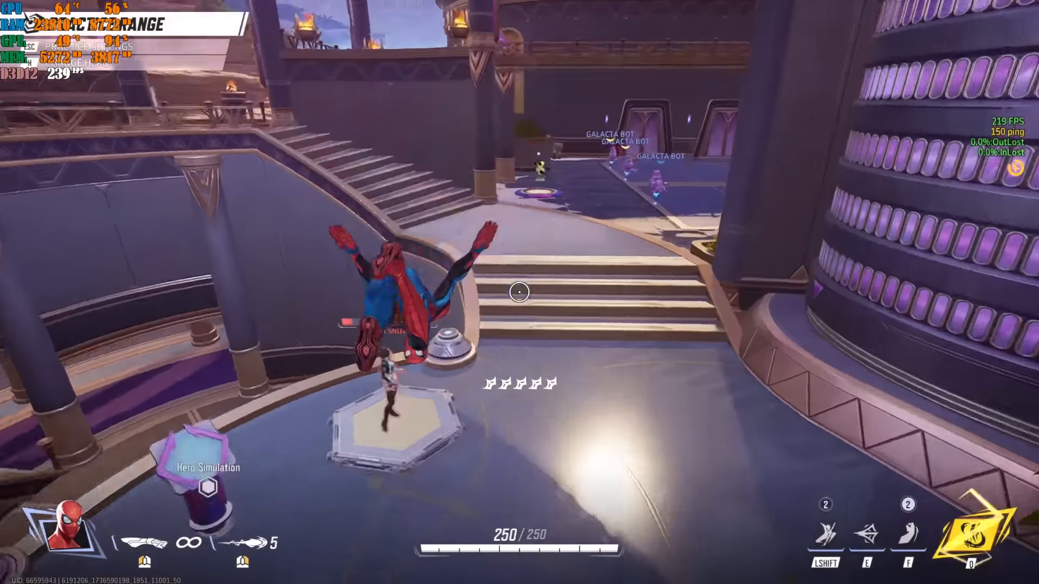
{"action": "key", "text": "s"}
{"action": "key", "text": "d"}
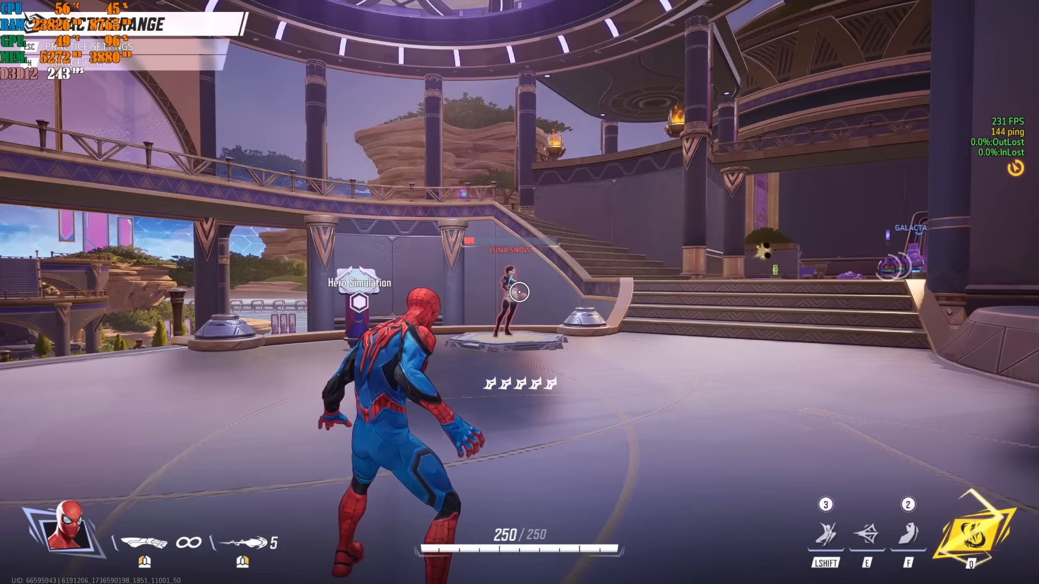
- Review the anti-aliasing and super resolution types in the display settings, keep NVIDIA DLSS, and set Super Resolution Mode to Balanced
{"action": "key", "text": "Escape"}
{"action": "left_click", "coordinate": [517, 282]}
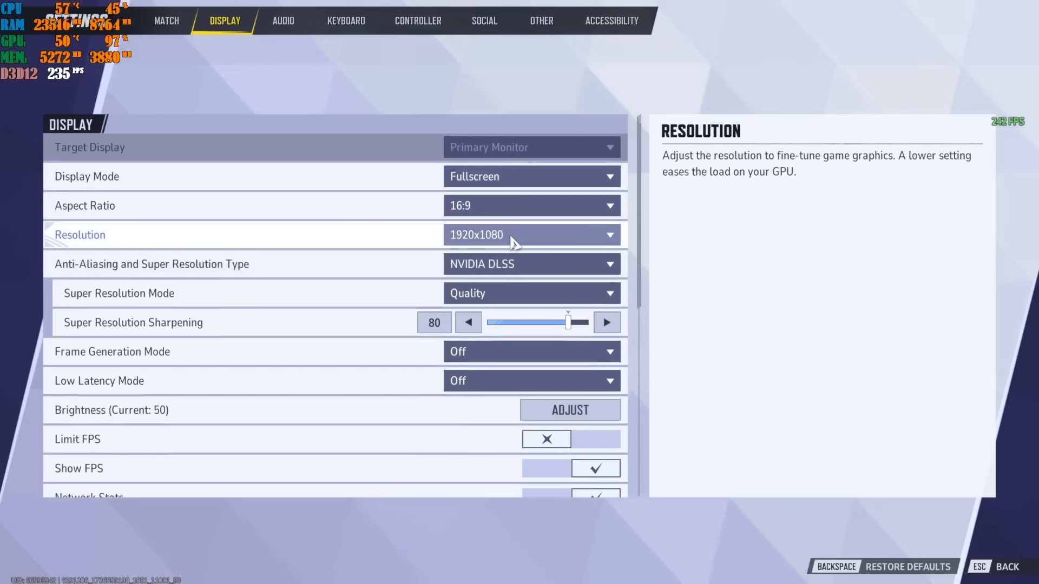
{"action": "left_click", "coordinate": [511, 273]}
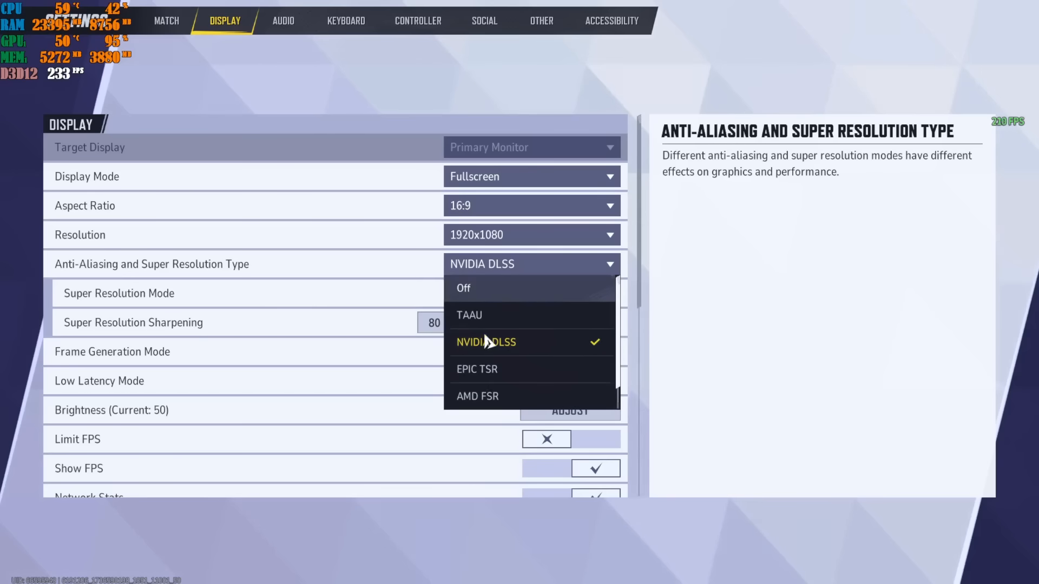
{"action": "left_click", "coordinate": [759, 335]}
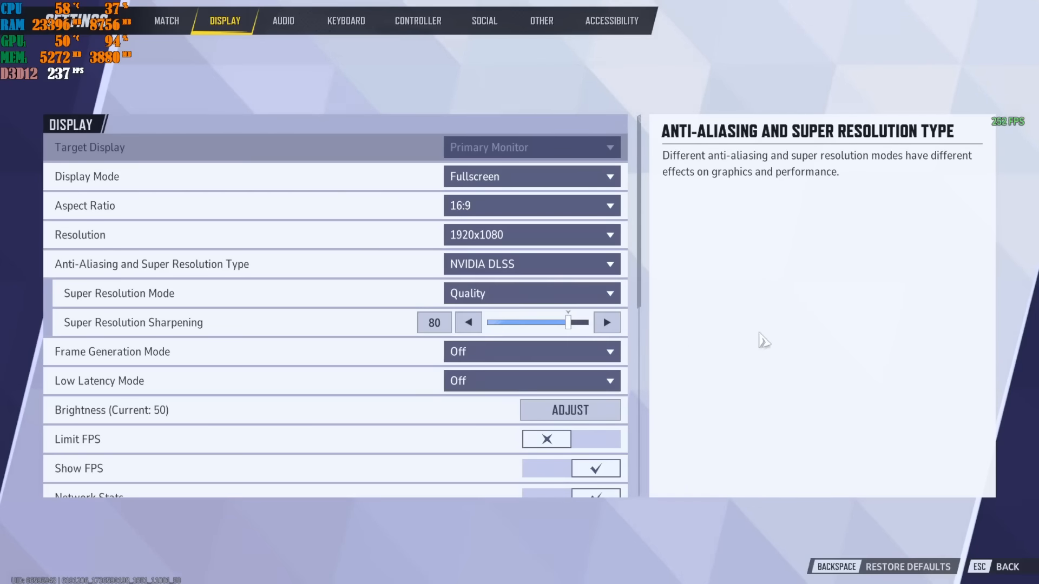
{"action": "left_click", "coordinate": [528, 268]}
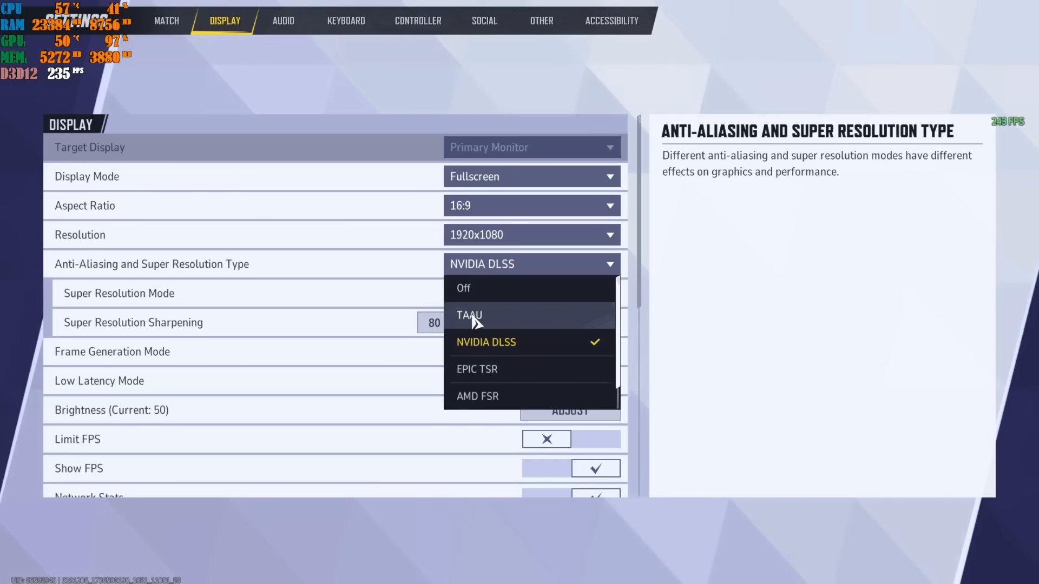
{"action": "left_click", "coordinate": [704, 325]}
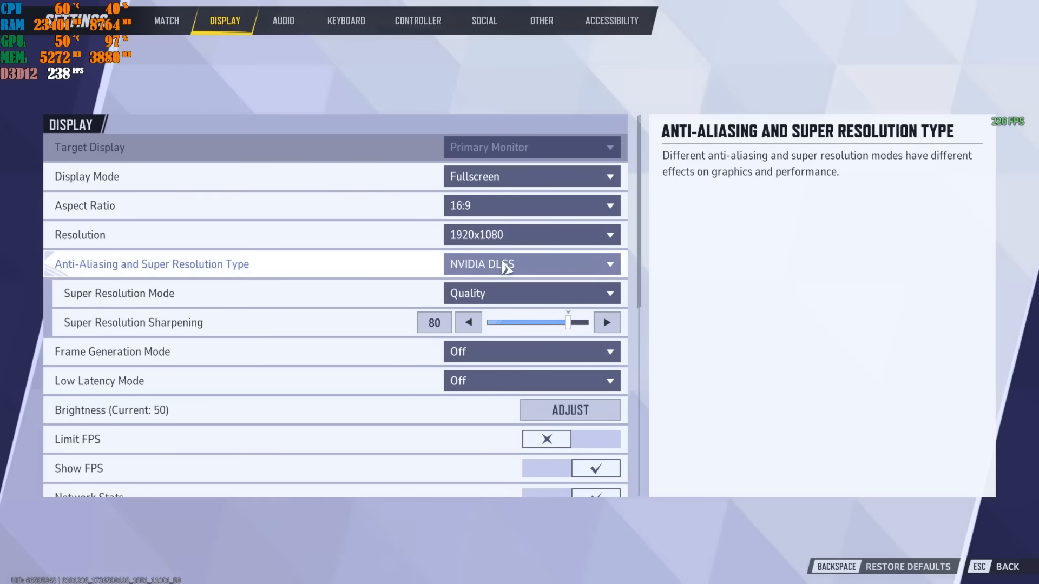
{"action": "left_click", "coordinate": [497, 304]}
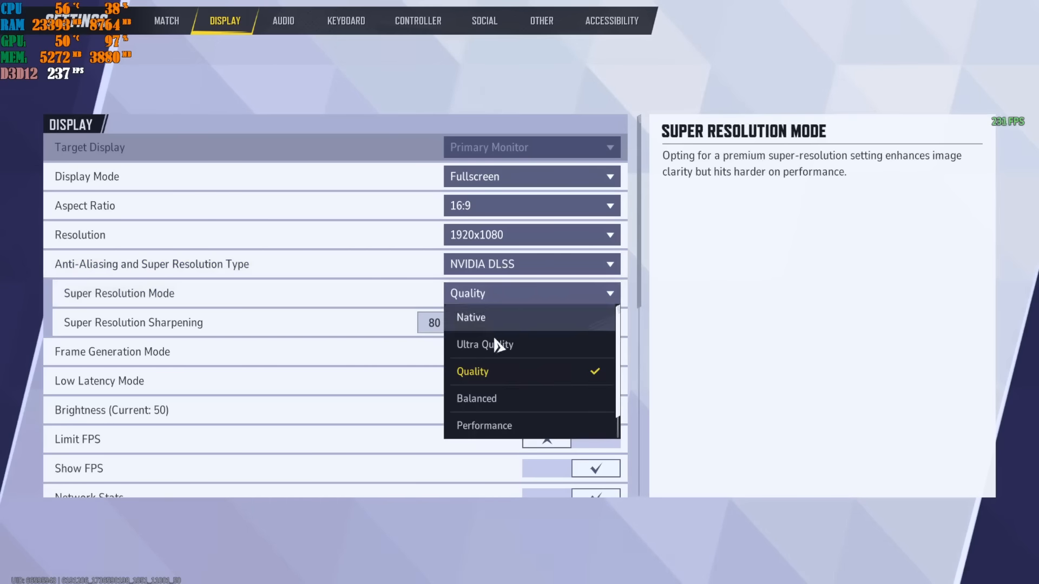
{"action": "left_click", "coordinate": [494, 403]}
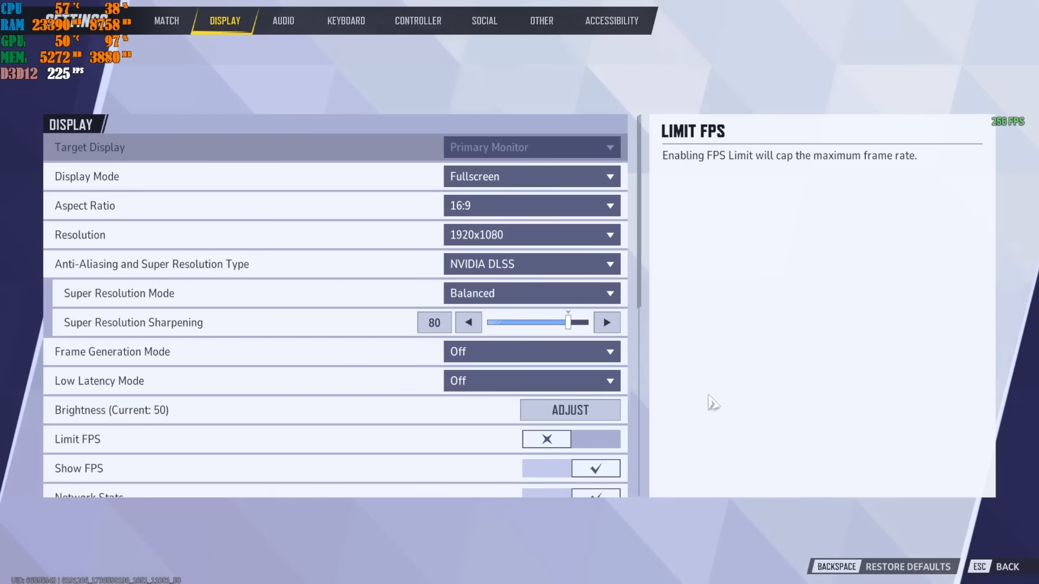